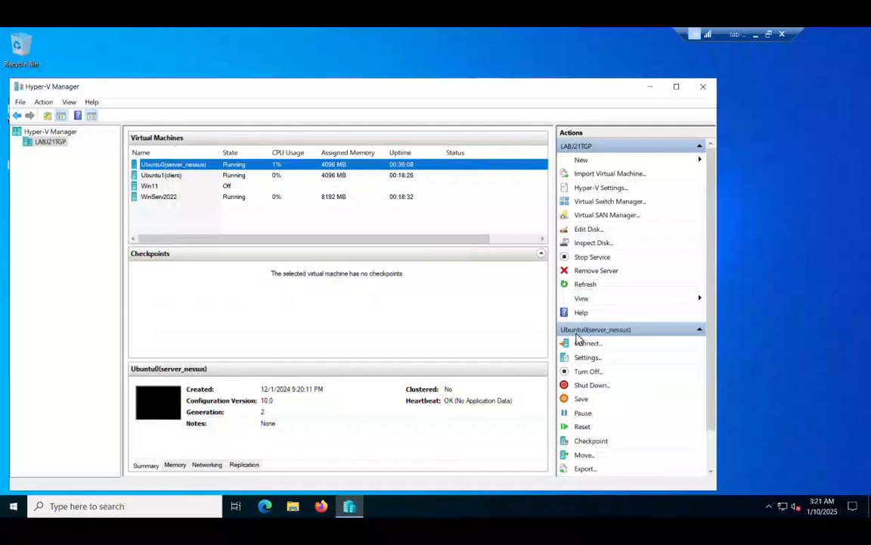
# Connect to the Nessus server VM and log in to its Ubuntu desktop with the account password.
pyautogui.click(595, 348)
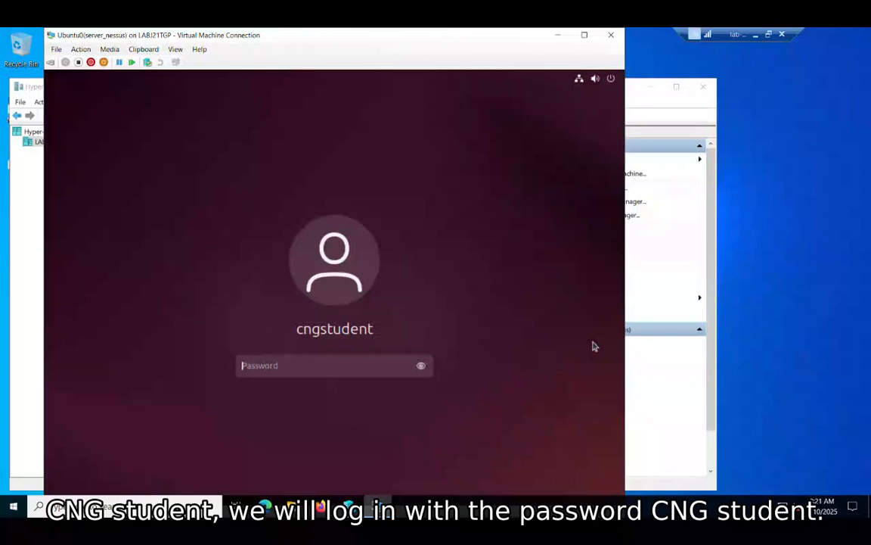
pyautogui.write('cngstu')
pyautogui.press('BackSpace')
pyautogui.press('BackSpace')
pyautogui.press('BackSpace')
pyautogui.press('BackSpace')
pyautogui.press('BackSpace')
pyautogui.press('BackSpace')
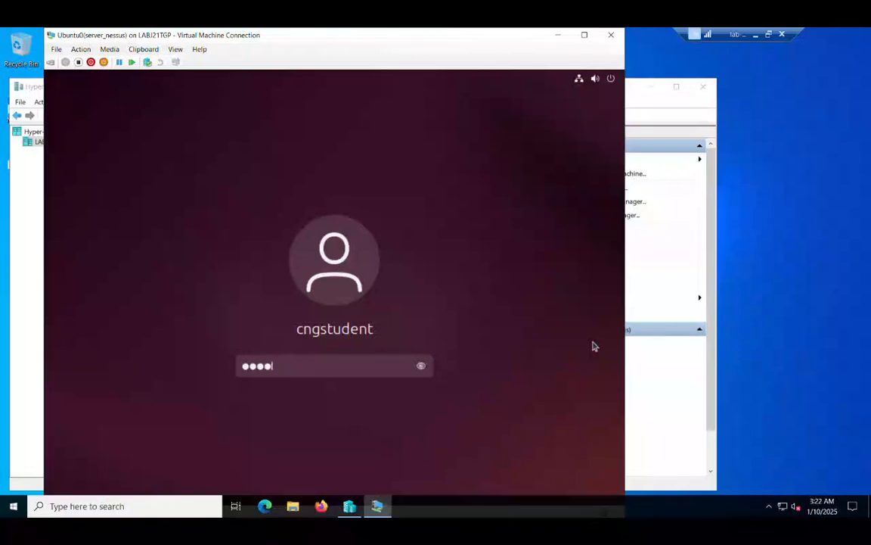
pyautogui.write('c●●●●●●●●●●')
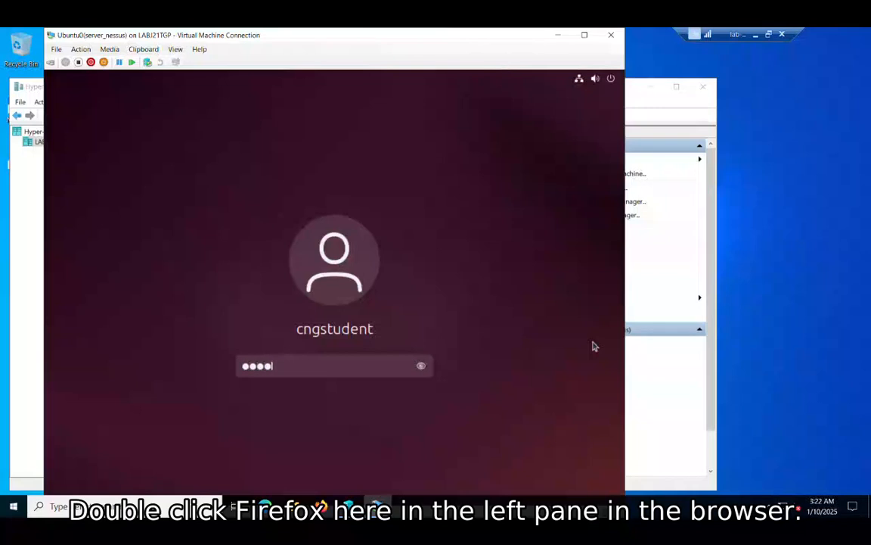
pyautogui.press('Return')
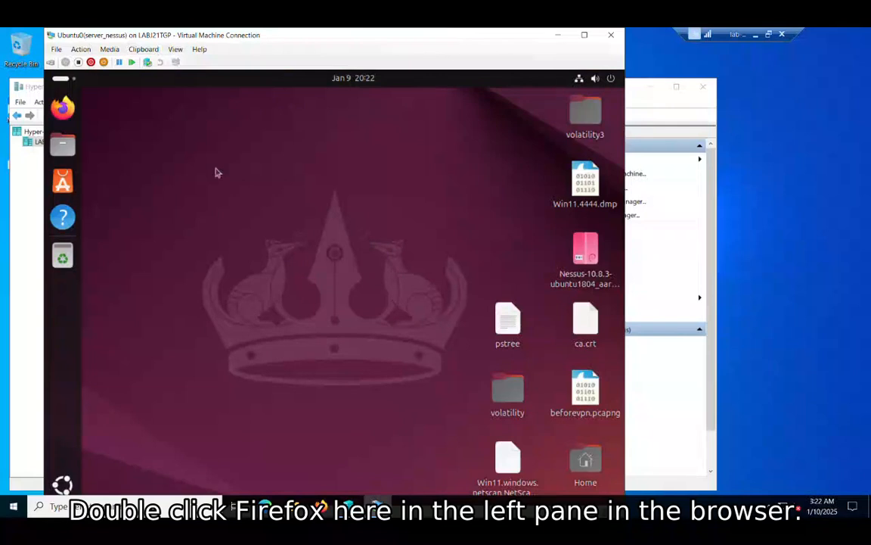
# Launch Firefox from the dock and dismiss the address-bar search tip.
pyautogui.click(64, 108)
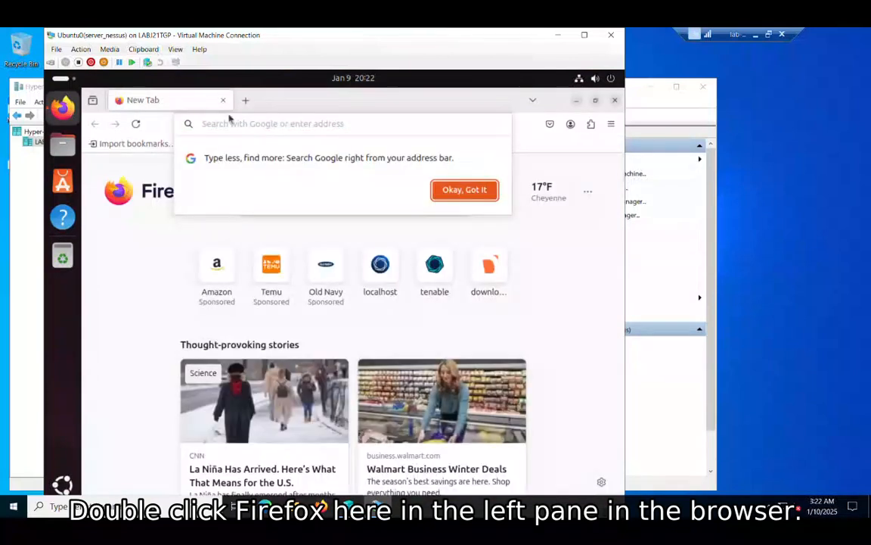
pyautogui.click(280, 122)
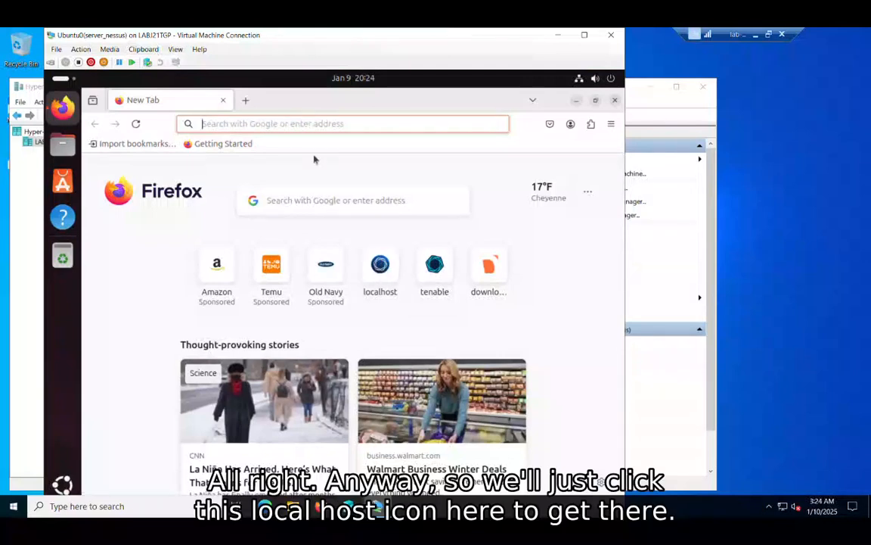
# Open Nessus at localhost:8834 in a full-screen VM window, showing the four saved scans.
pyautogui.click(369, 260)
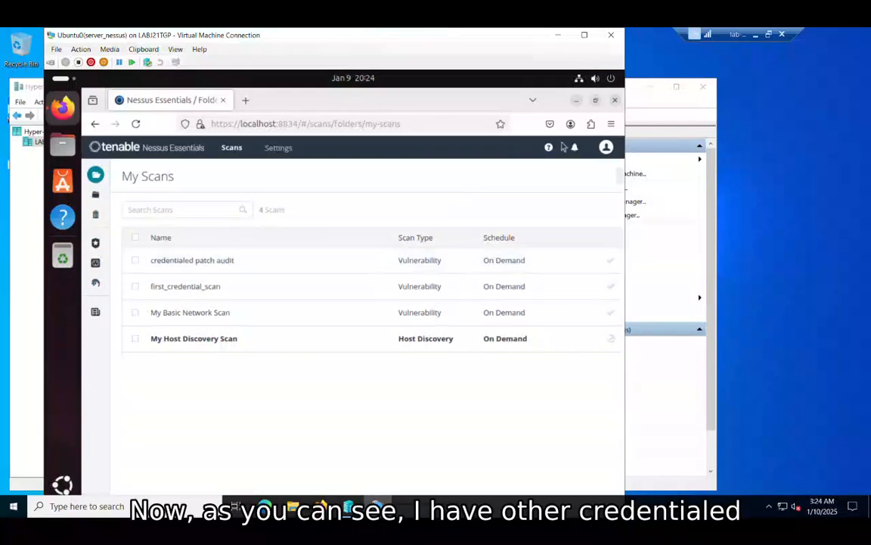
pyautogui.click(585, 35)
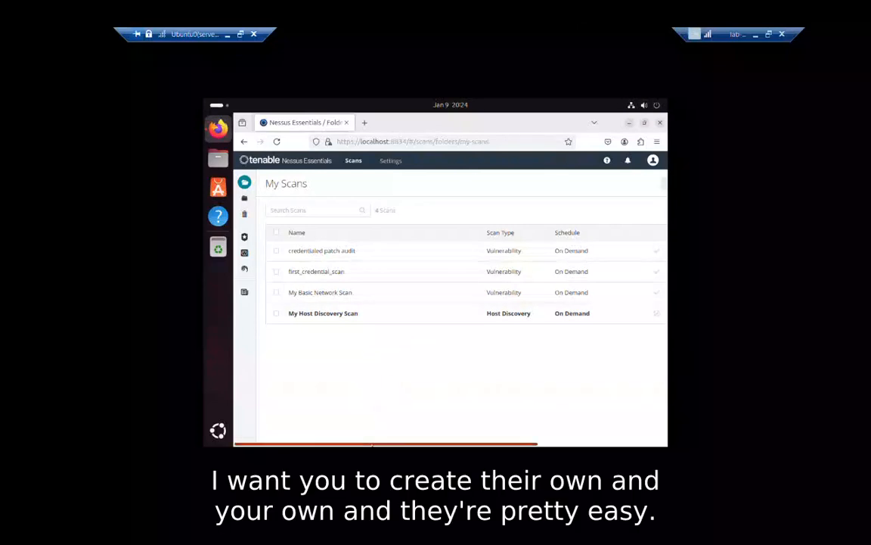
pyautogui.moveTo(372, 445)
pyautogui.mouseDown()
pyautogui.moveTo(484, 445)
pyautogui.moveTo(372, 445)
pyautogui.mouseUp()
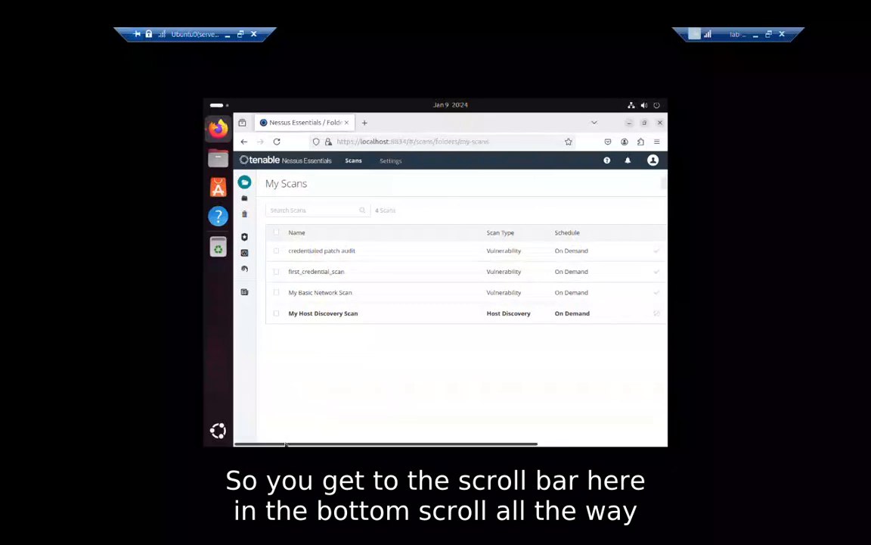
pyautogui.moveTo(286, 445); pyautogui.dragTo(414, 445)
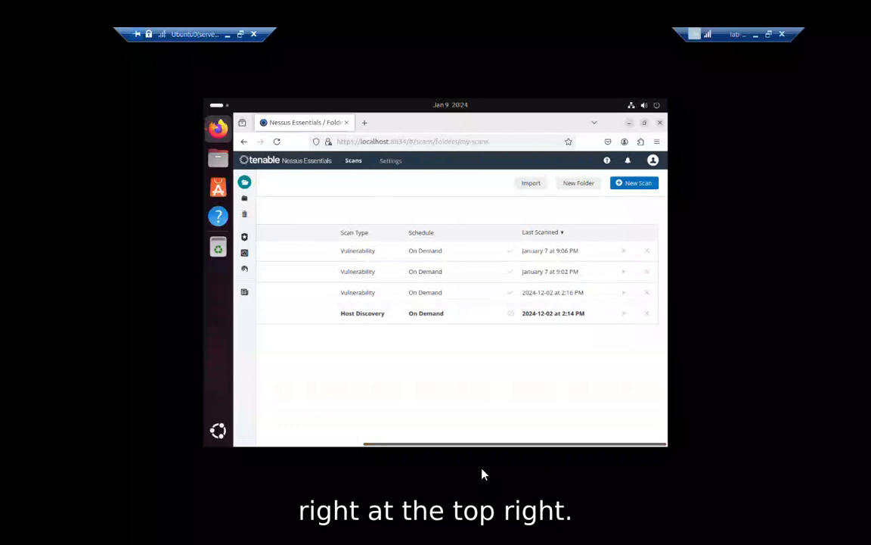
# Start a new scan and browse the templates to find Credentialed Patch Audit.
pyautogui.click(635, 184)
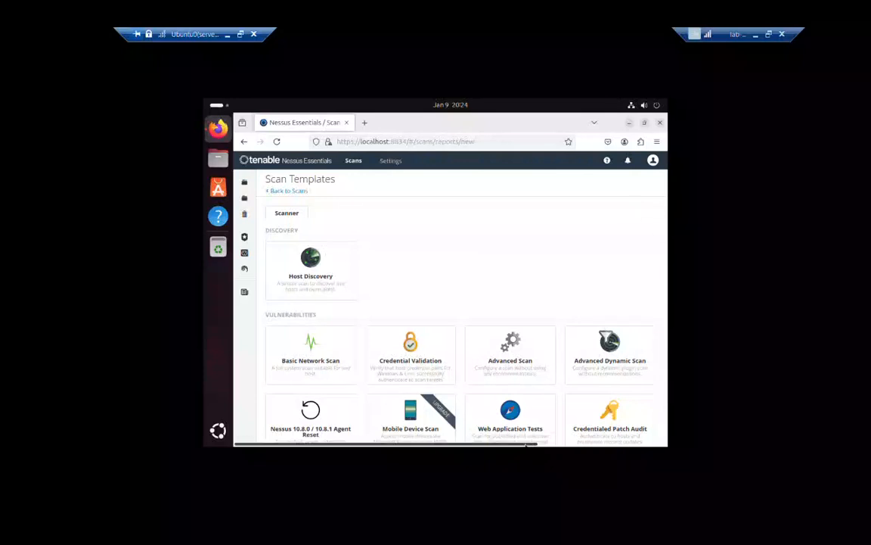
pyautogui.moveTo(527, 445); pyautogui.dragTo(656, 466)
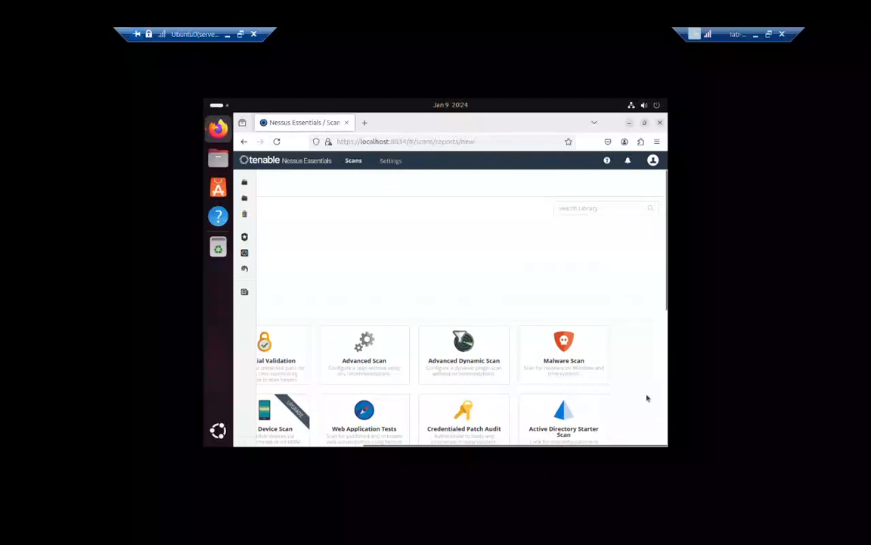
pyautogui.moveTo(669, 314); pyautogui.dragTo(669, 370)
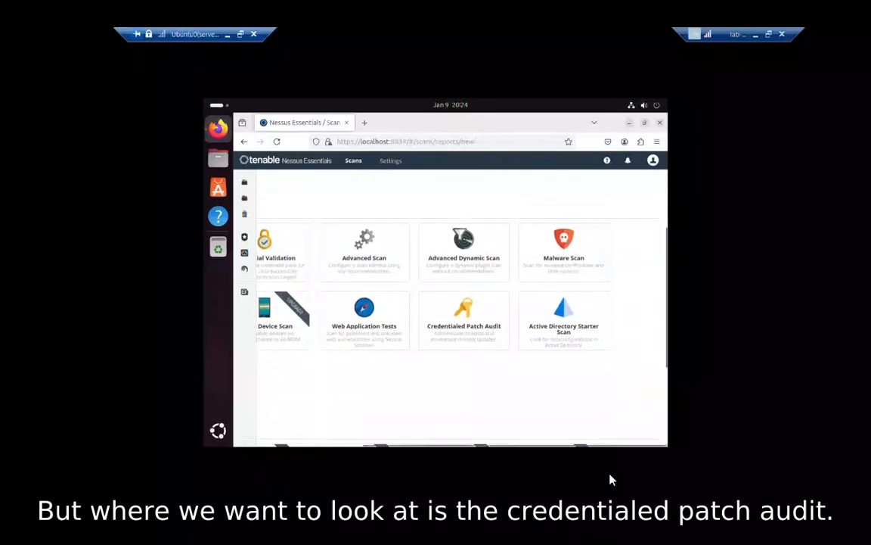
pyautogui.moveTo(620, 445); pyautogui.dragTo(621, 475)
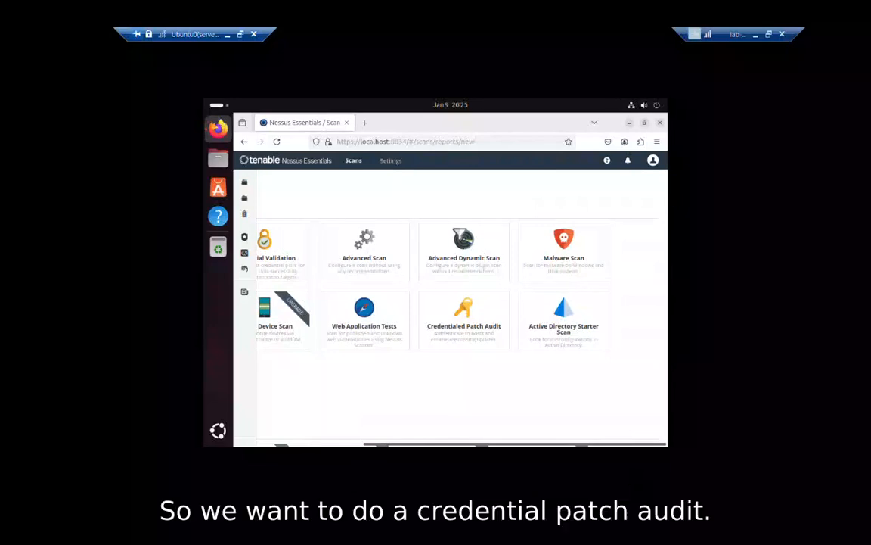
# Choose the Credentialed Patch Audit template and name the scan CPA_ plus the student's initial and surname.
pyautogui.click(454, 310)
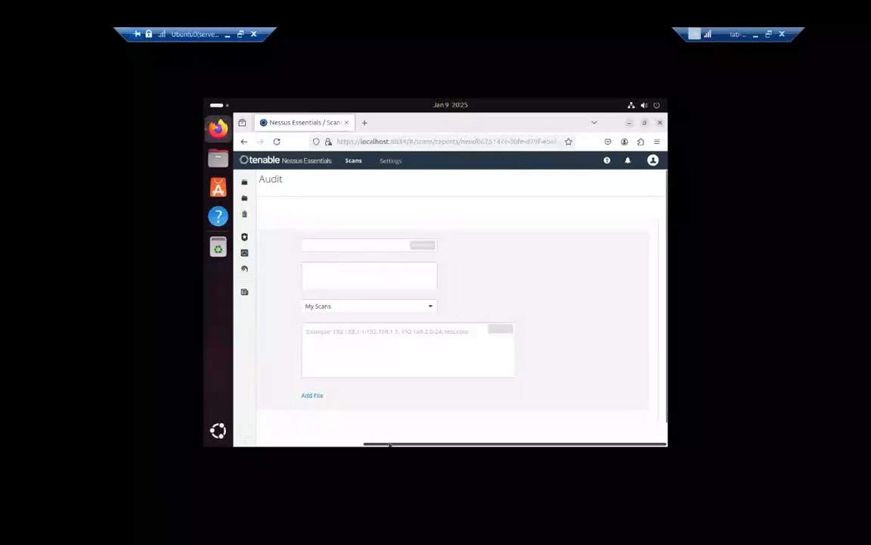
pyautogui.moveTo(389, 445); pyautogui.dragTo(256, 475)
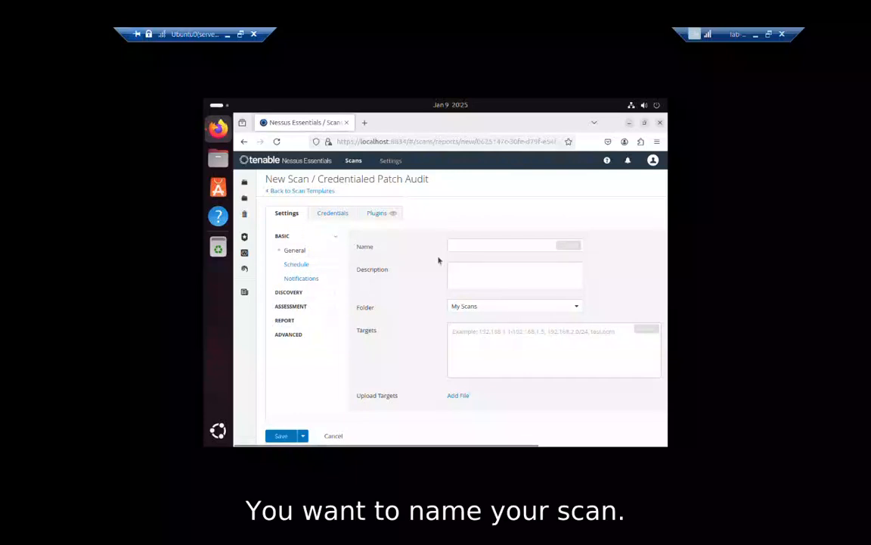
pyautogui.click(493, 245)
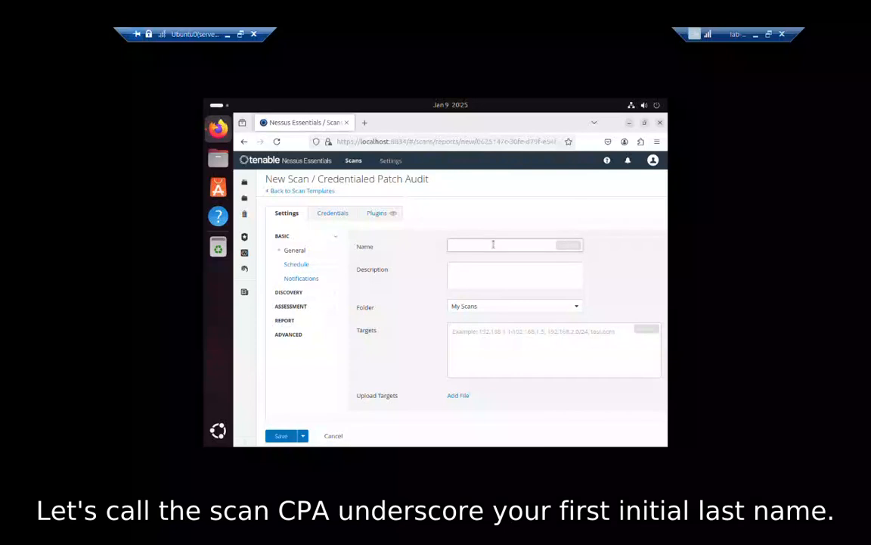
pyautogui.write('CPA_')
pyautogui.write('gbrown')
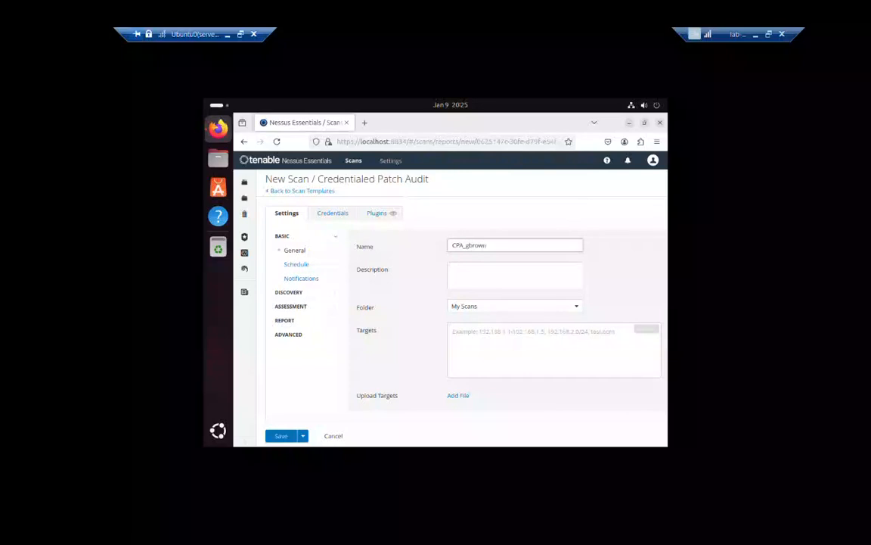
pyautogui.click(490, 342)
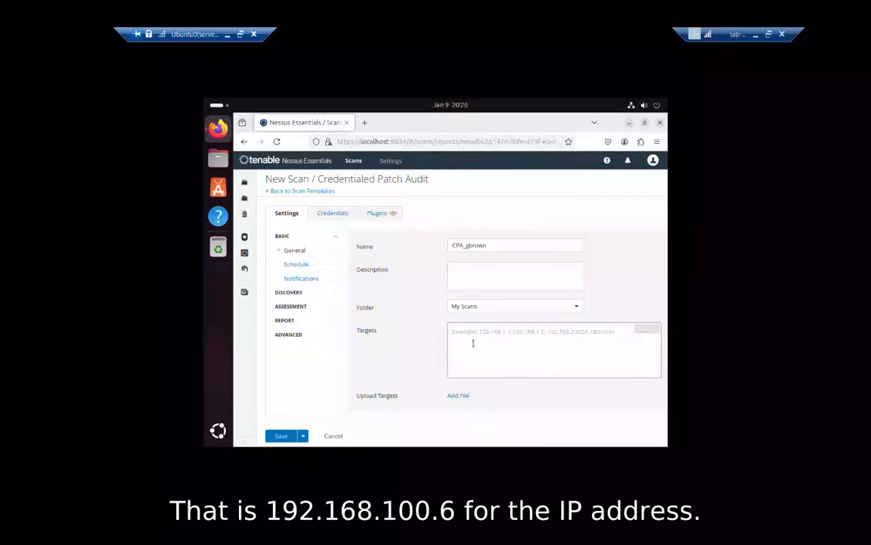
# Enter 192.168.100.6,192.168.100.7 as the scan targets.
pyautogui.write('192.1')
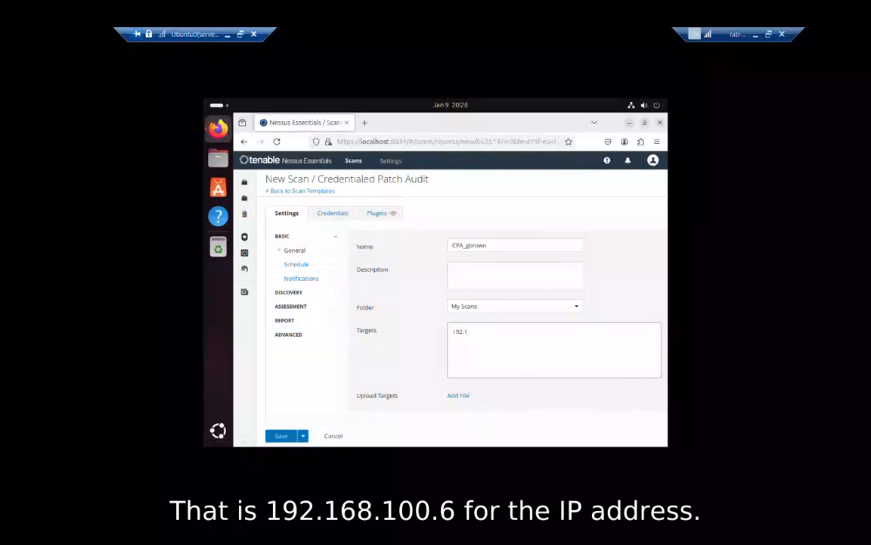
pyautogui.write('68.100.6,')
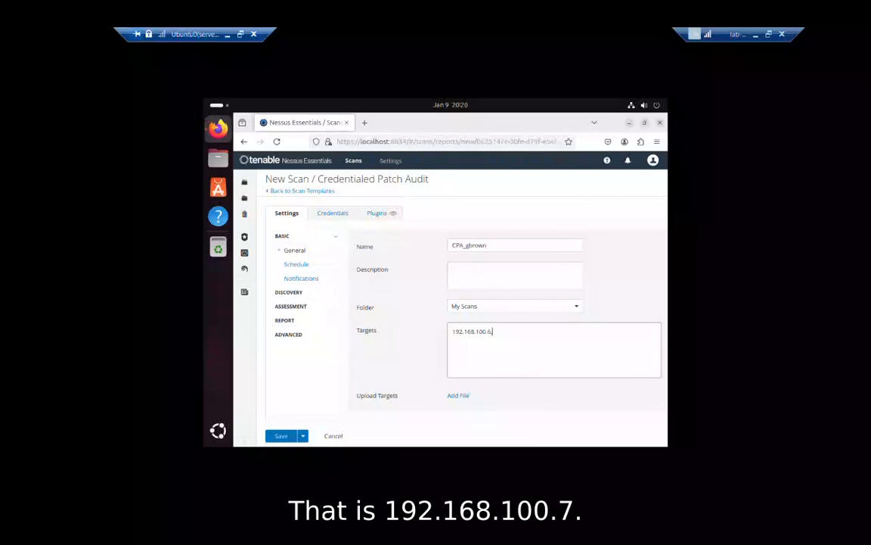
pyautogui.write('192.168.100.7')
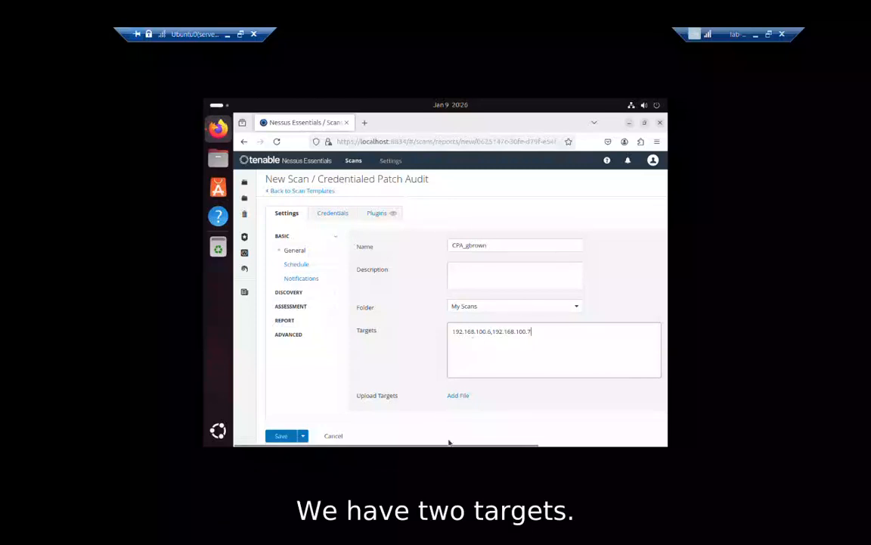
pyautogui.moveTo(468, 444); pyautogui.dragTo(431, 439)
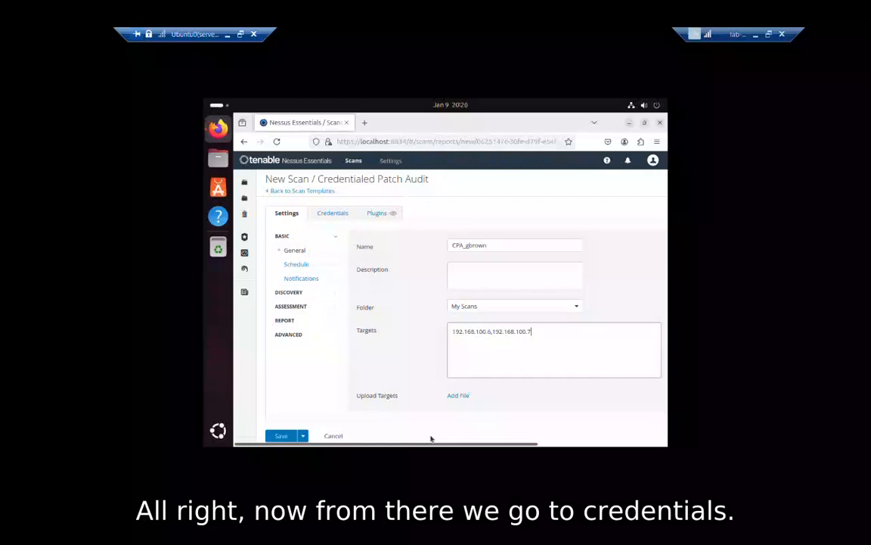
# On the Credentials settings, add Windows and SSH credential entries and collapse the SSH panel.
pyautogui.click(330, 215)
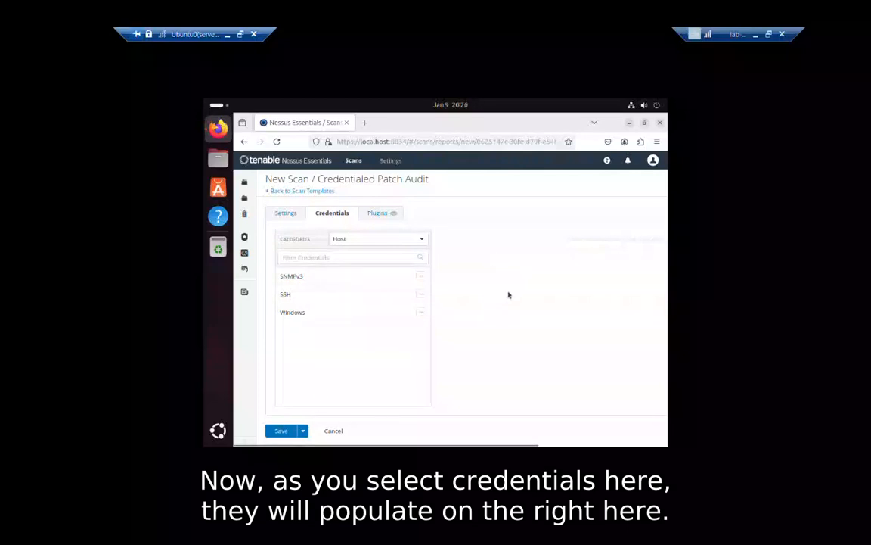
pyautogui.moveTo(445, 444); pyautogui.dragTo(423, 444)
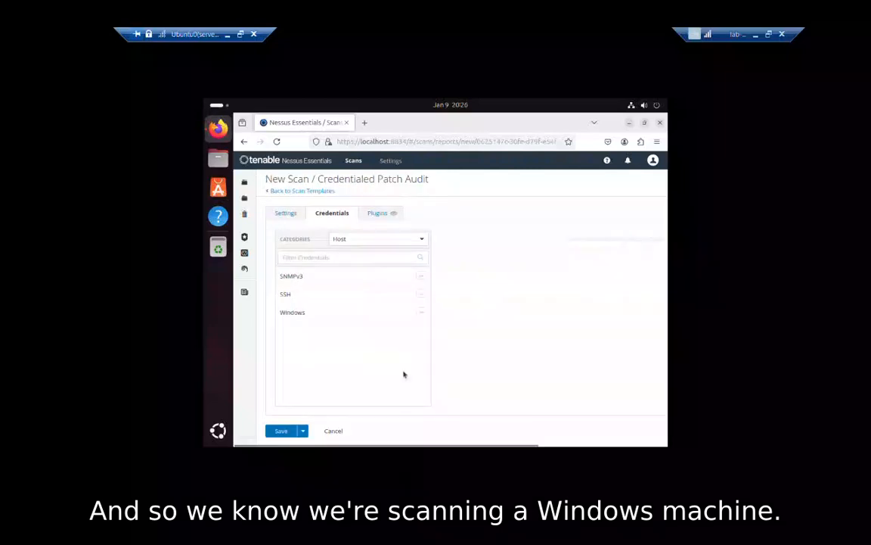
pyautogui.click(422, 314)
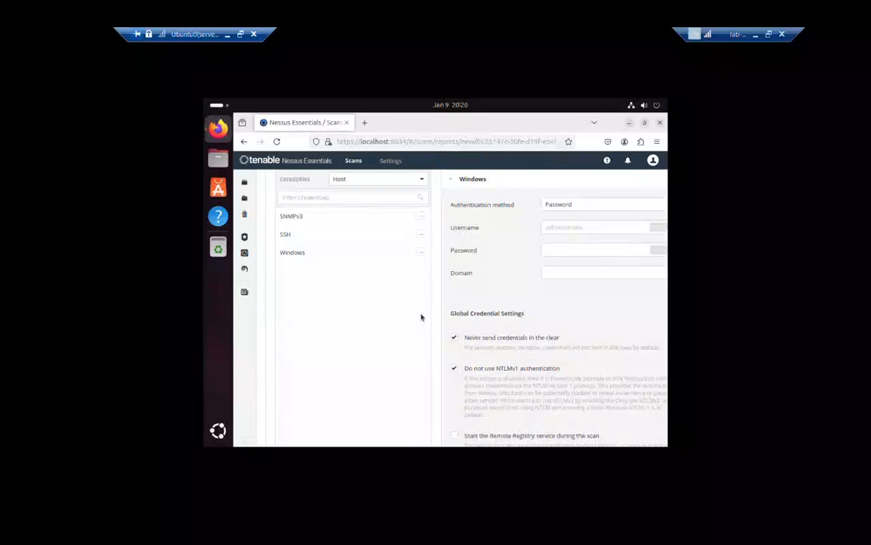
pyautogui.click(422, 236)
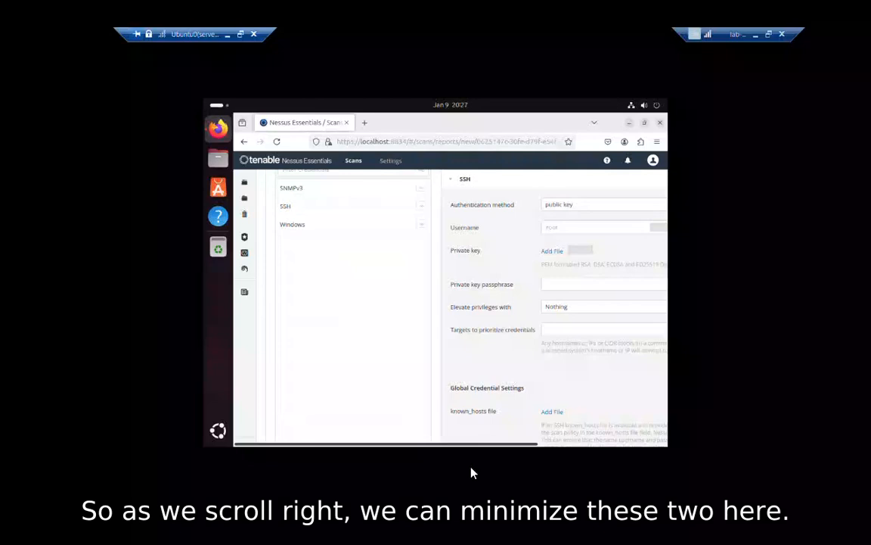
pyautogui.moveTo(474, 445); pyautogui.dragTo(591, 445)
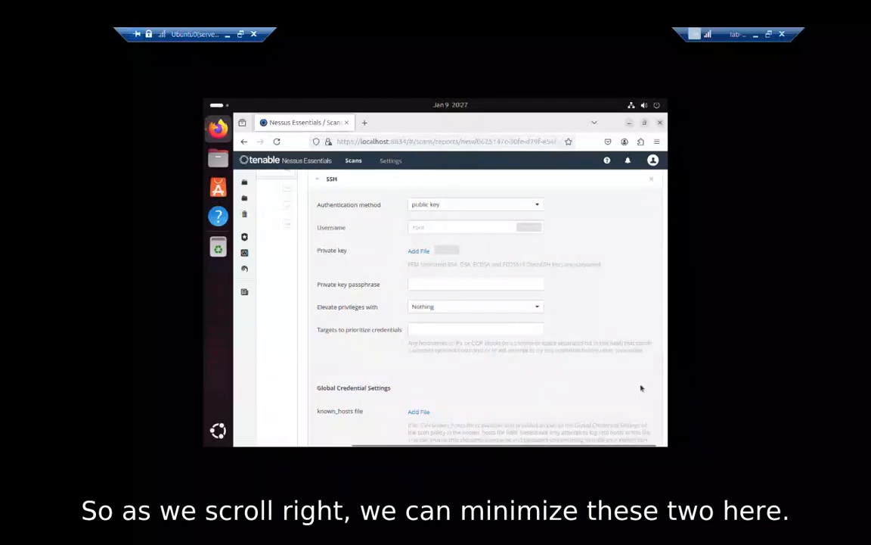
pyautogui.scroll(3, 641, 388)
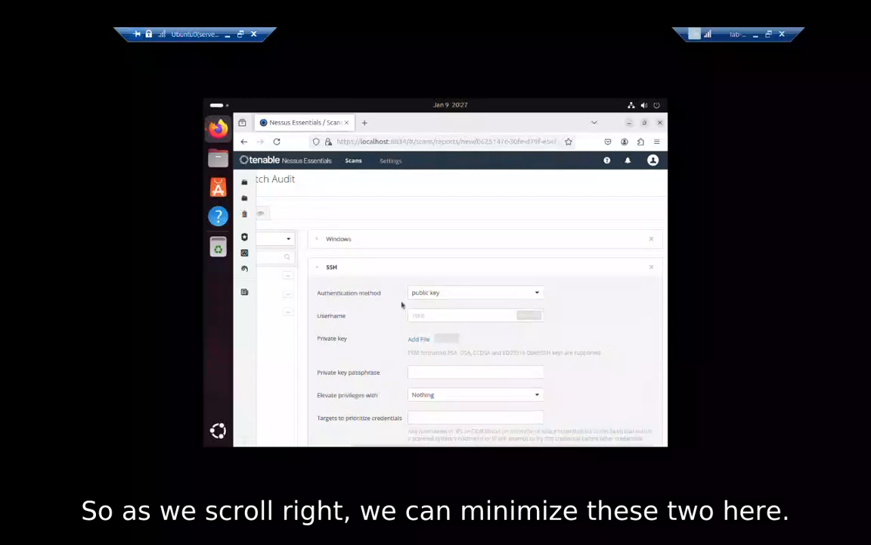
pyautogui.click(316, 267)
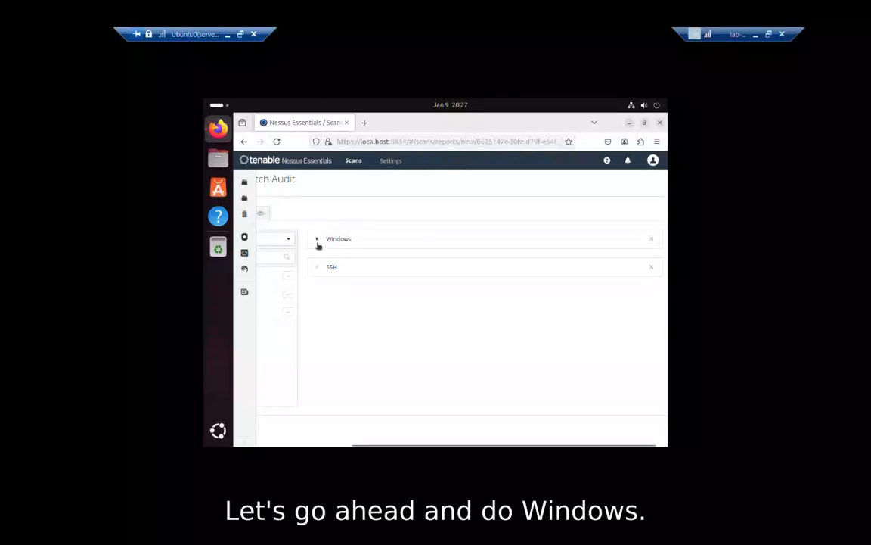
# Enter the Windows credential username and password using password authentication.
pyautogui.click(318, 241)
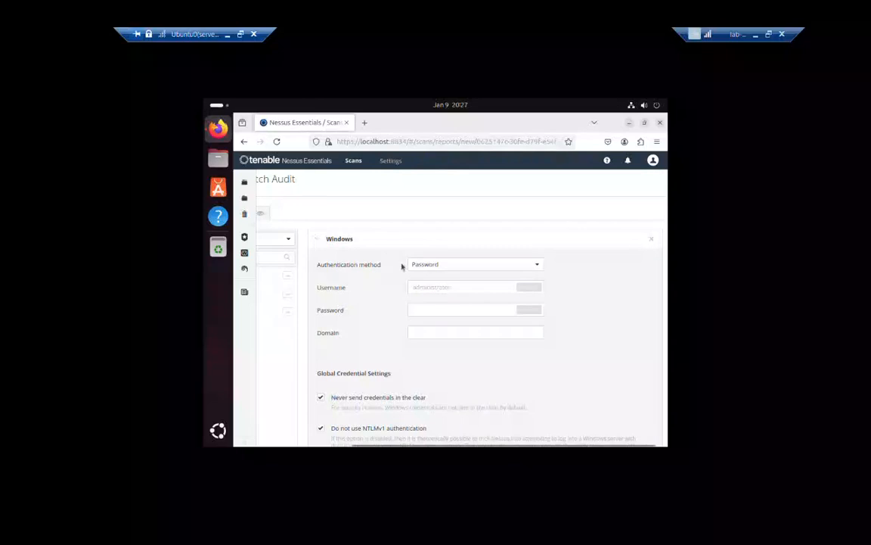
pyautogui.click(441, 288)
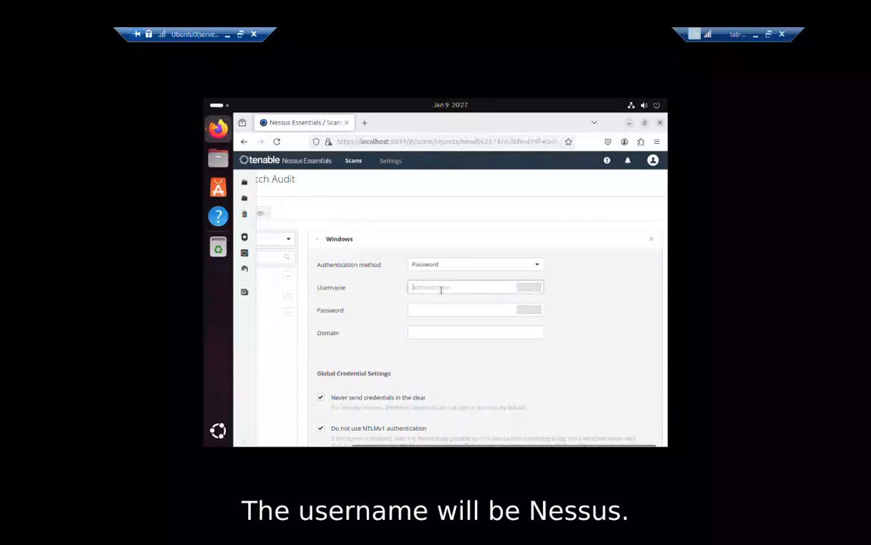
pyautogui.write('nessus')
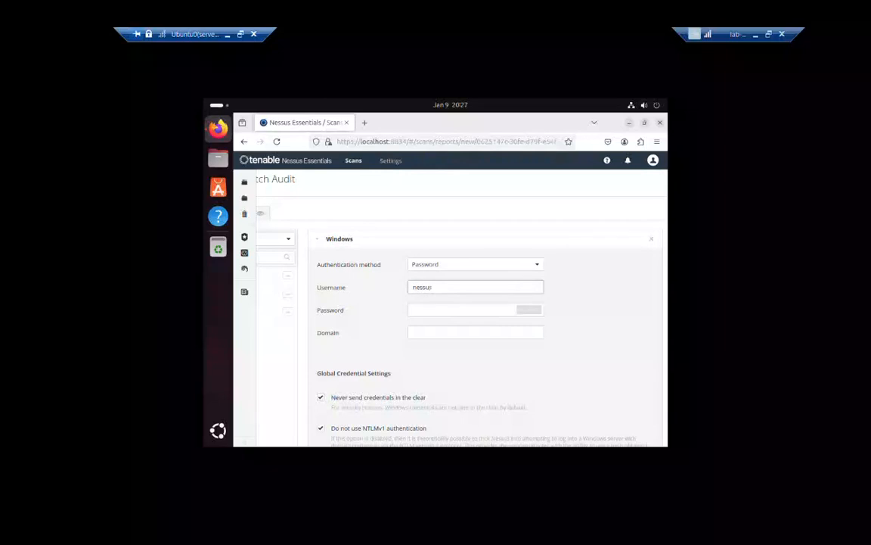
pyautogui.press('Tab')
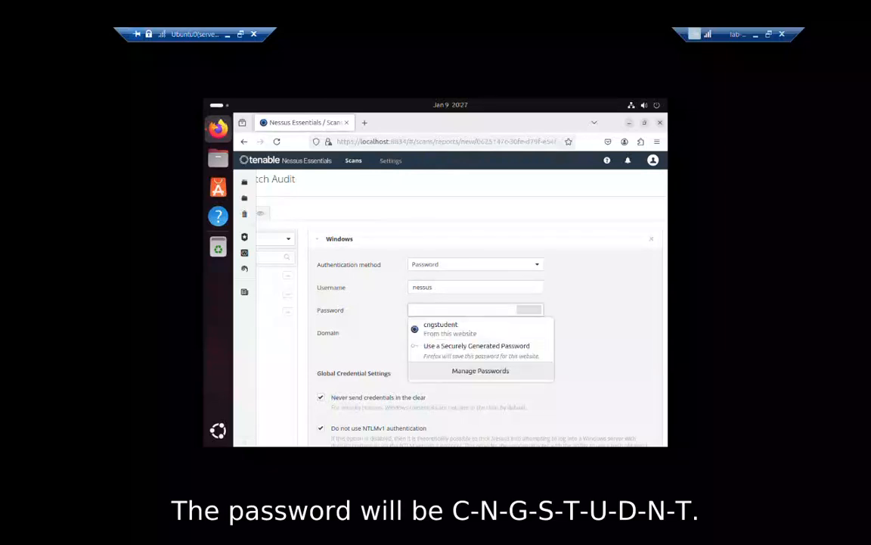
pyautogui.write('c')
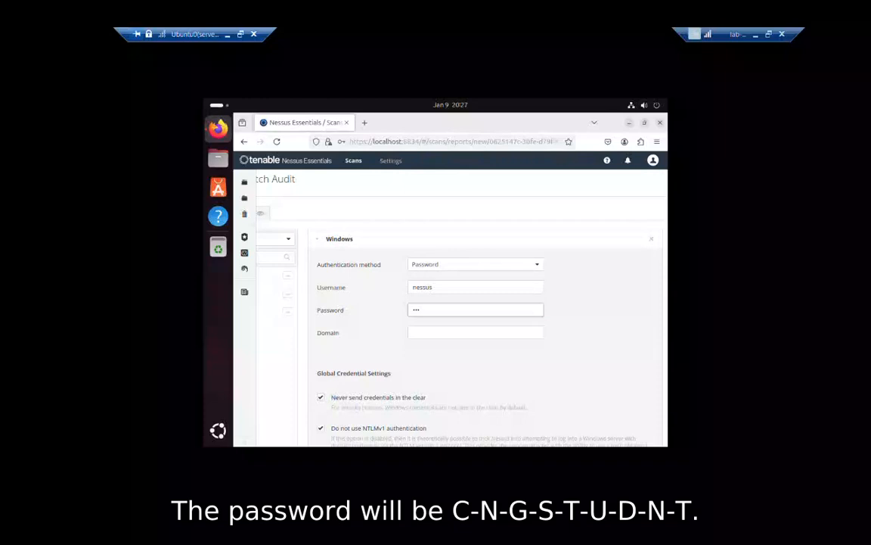
pyautogui.write('ngstudnt')
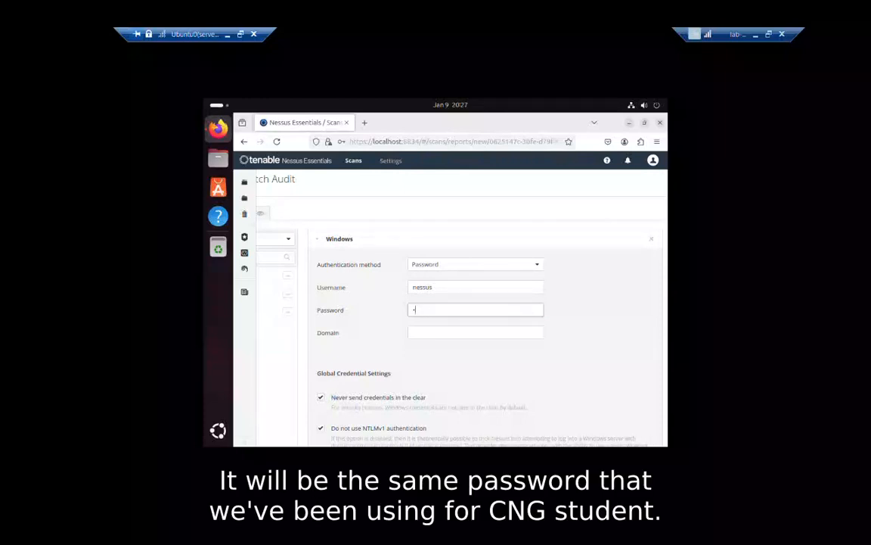
pyautogui.press('BackSpace')
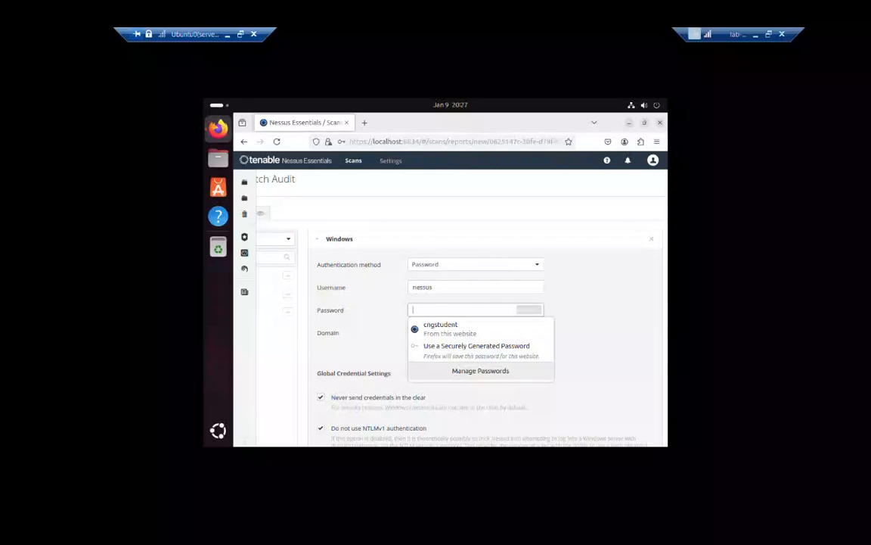
pyautogui.write('cn')
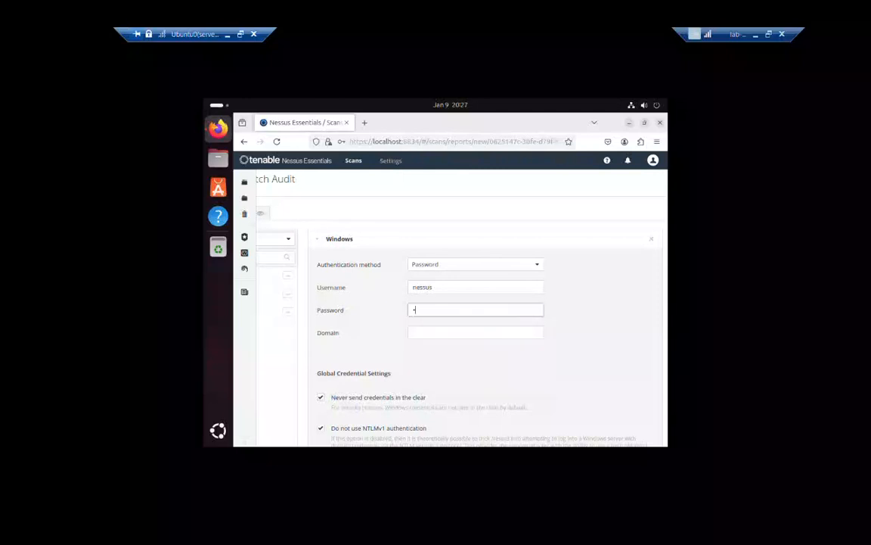
pyautogui.press('BackSpace')
pyautogui.press('BackSpace')
pyautogui.write('cngs')
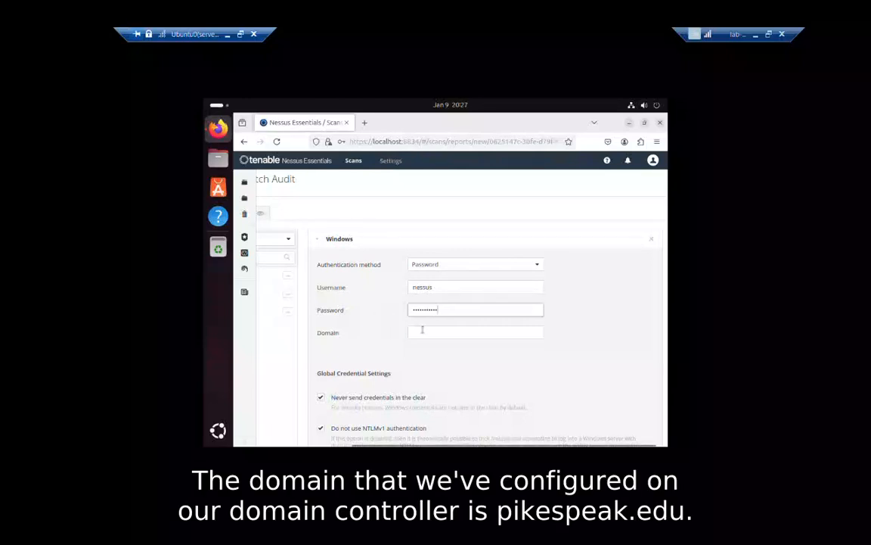
# Set the Windows domain to pikespeak.edu and fold the Windows credential settings closed.
pyautogui.click(423, 330)
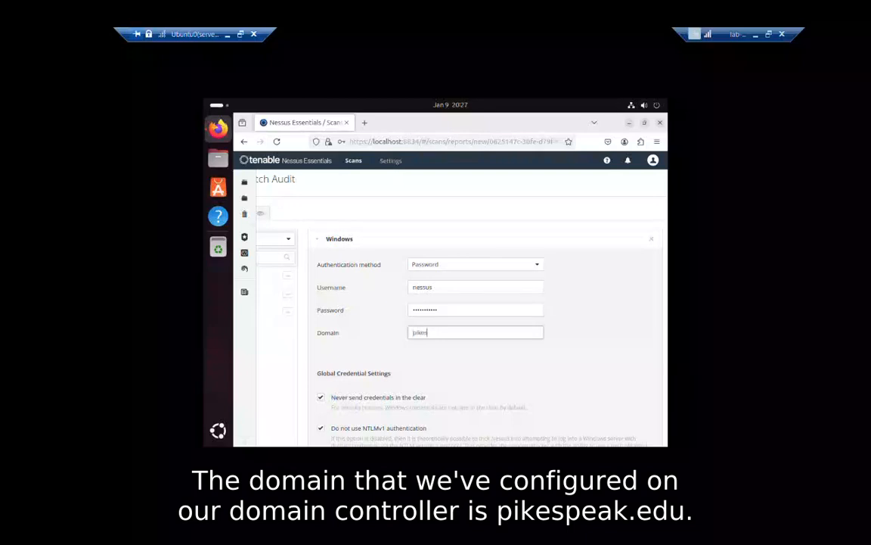
pyautogui.write('pikespeak.edu')
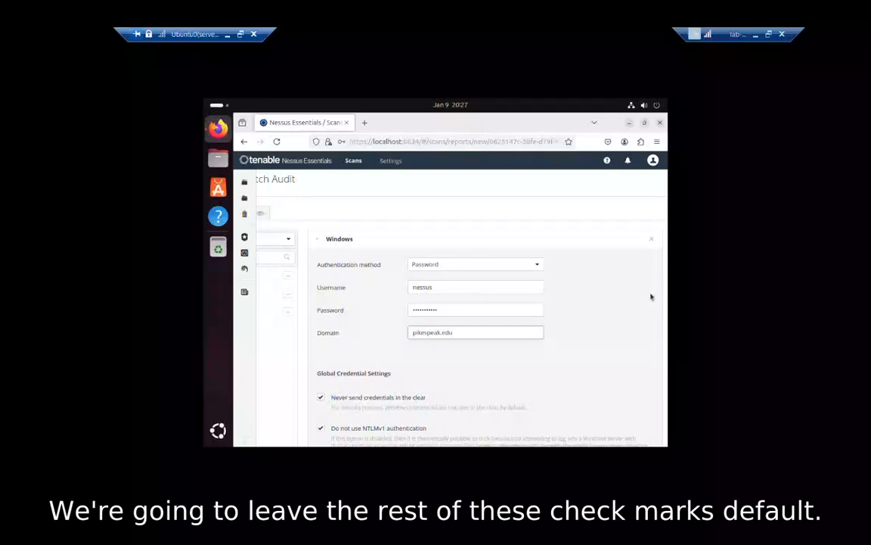
pyautogui.scroll(-6, 608, 329)
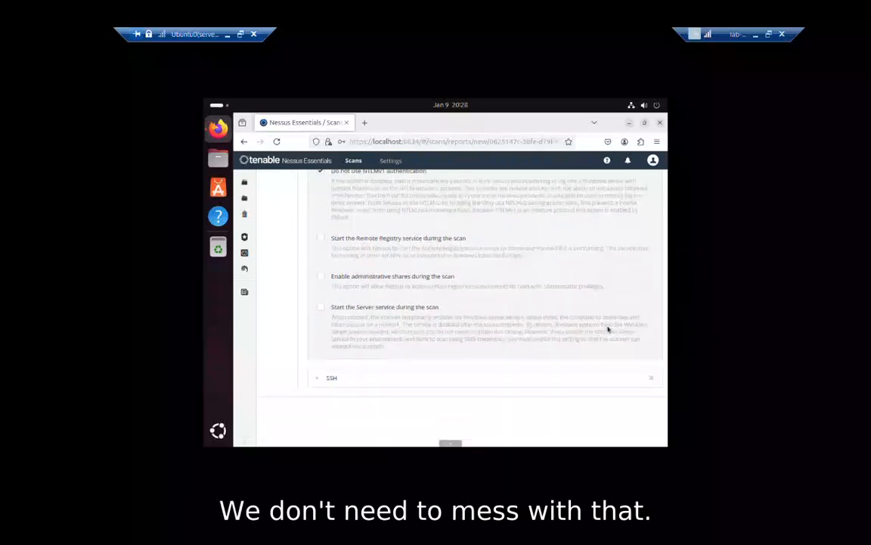
pyautogui.scroll(5, 608, 330)
pyautogui.scroll(1, 608, 329)
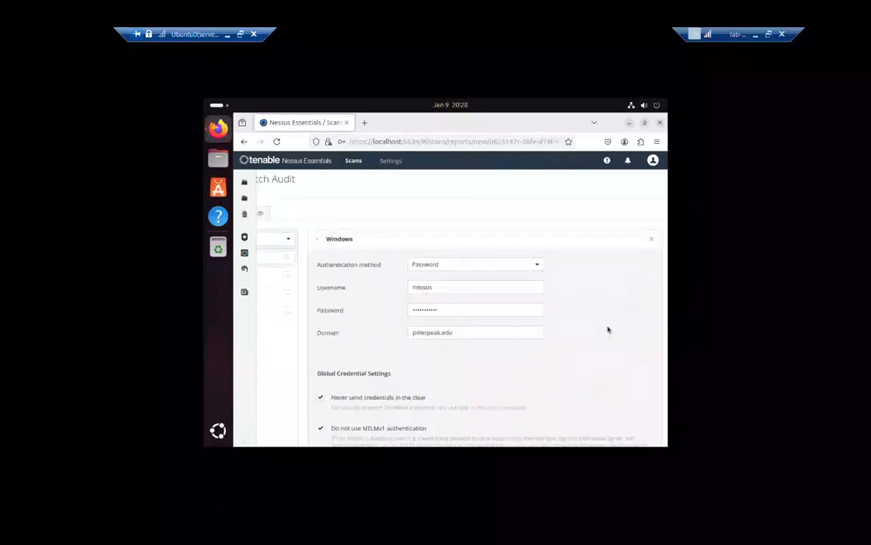
pyautogui.click(319, 240)
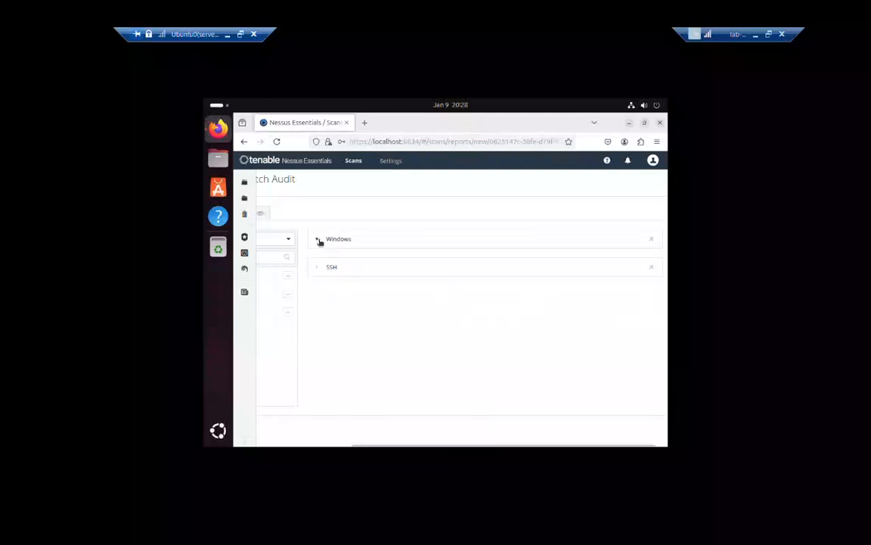
pyautogui.click(319, 269)
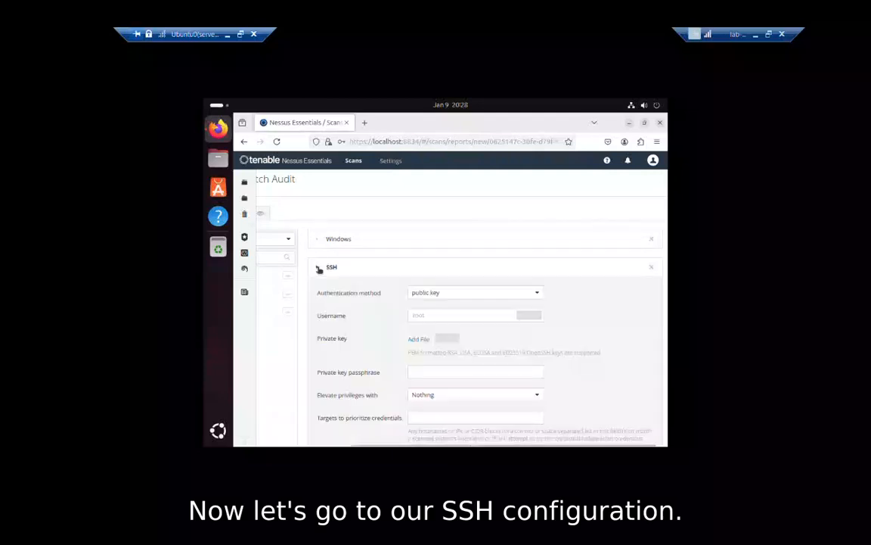
# Set SSH authentication to password, entering the Linux username and its saved password.
pyautogui.click(505, 294)
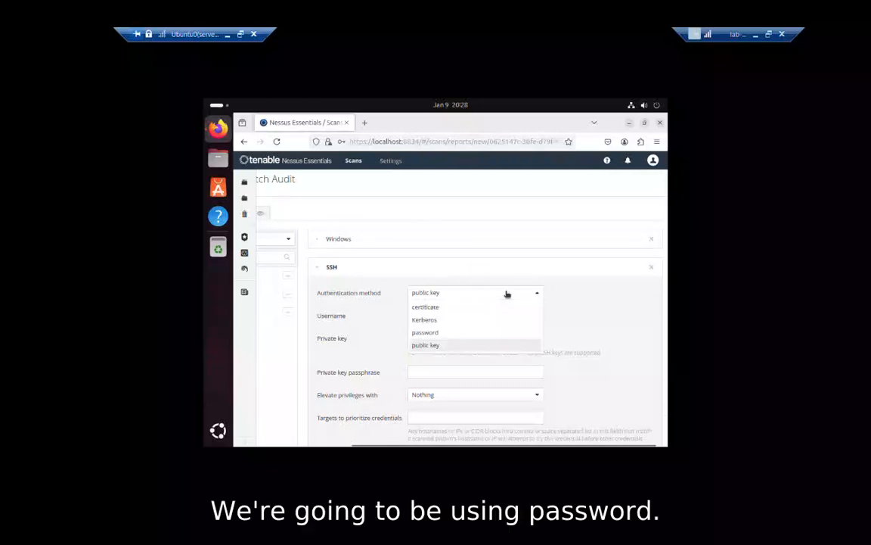
pyautogui.click(426, 332)
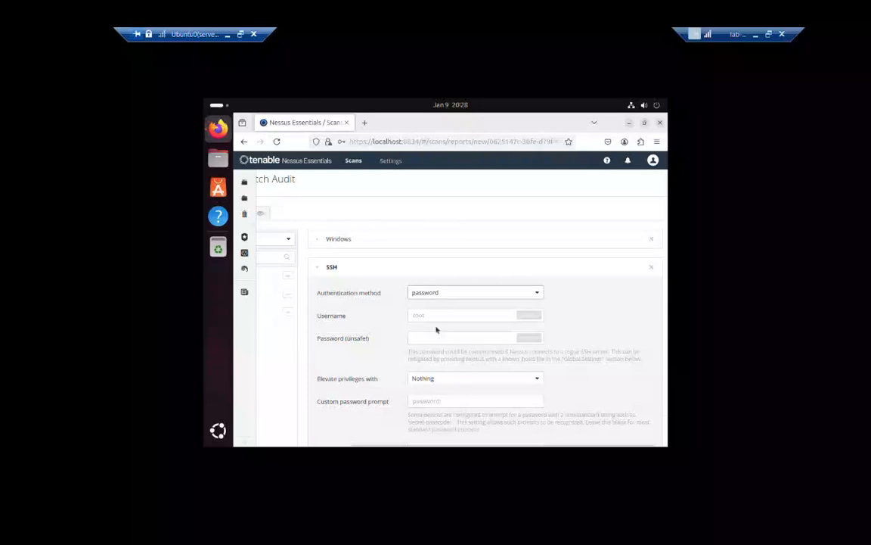
pyautogui.click(437, 315)
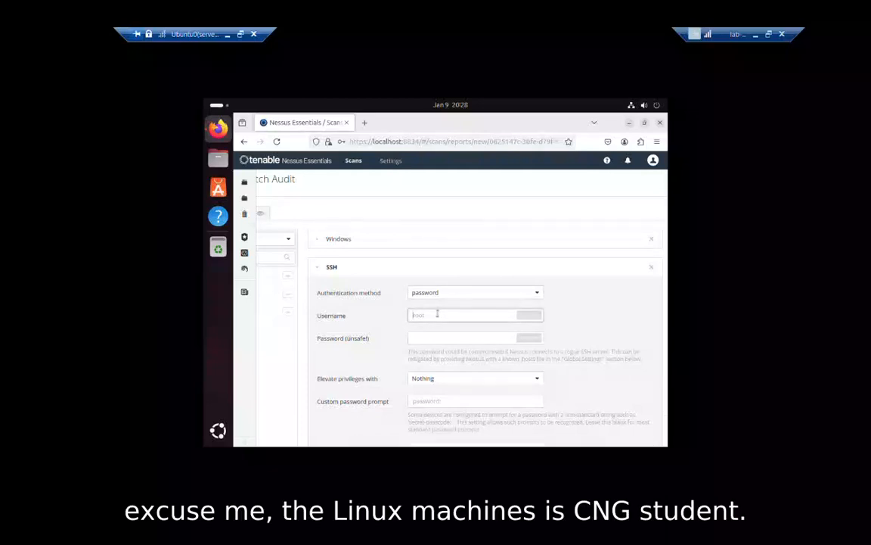
pyautogui.write('cngstudent')
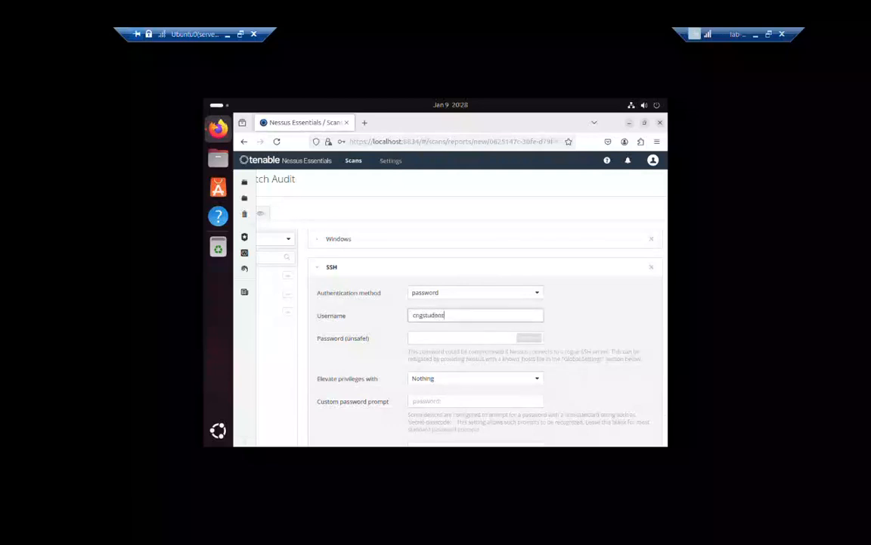
pyautogui.press('Tab')
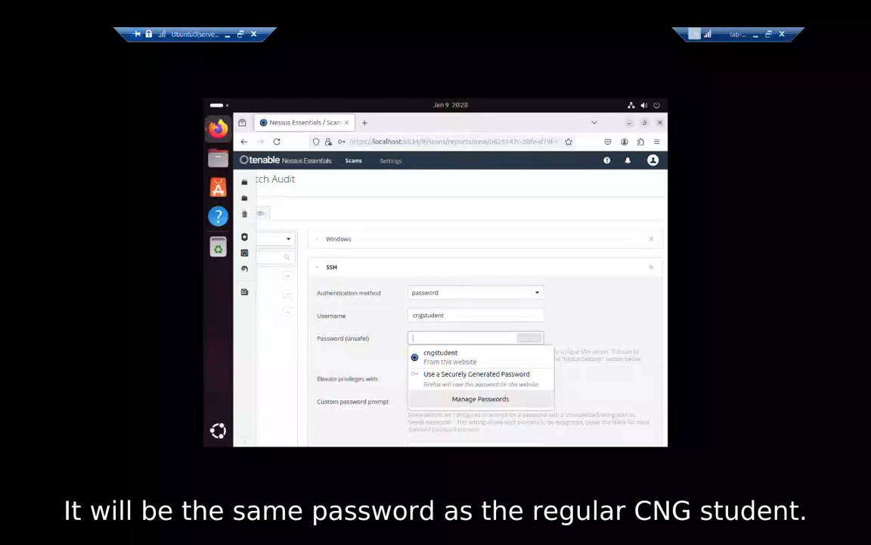
pyautogui.click(443, 357)
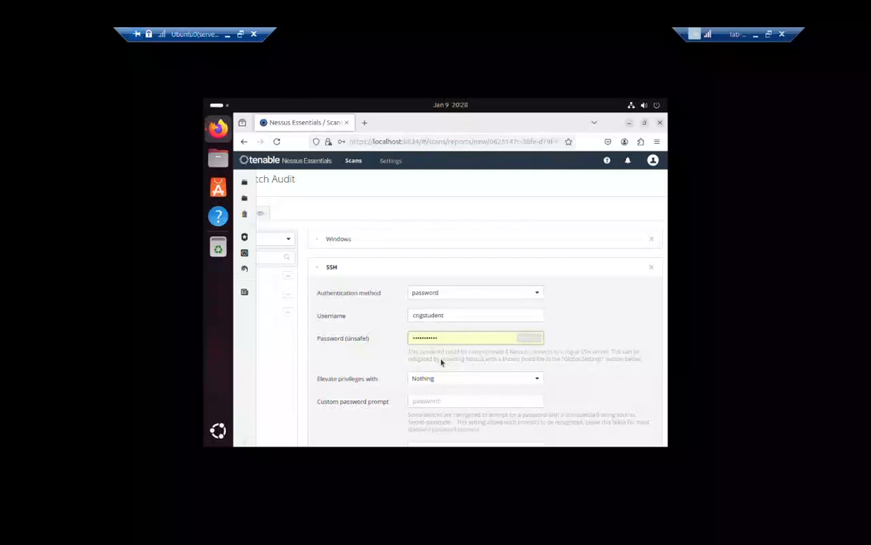
pyautogui.click(451, 378)
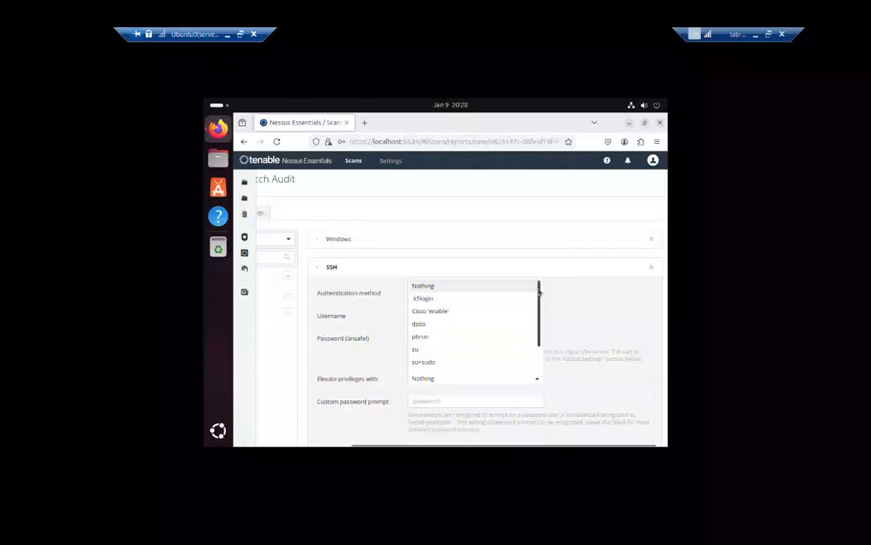
# Set SSH privilege elevation to sudo and confirm preferred port 22 and client OpenSSH_5.0.
pyautogui.moveTo(539, 291); pyautogui.dragTo(546, 326)
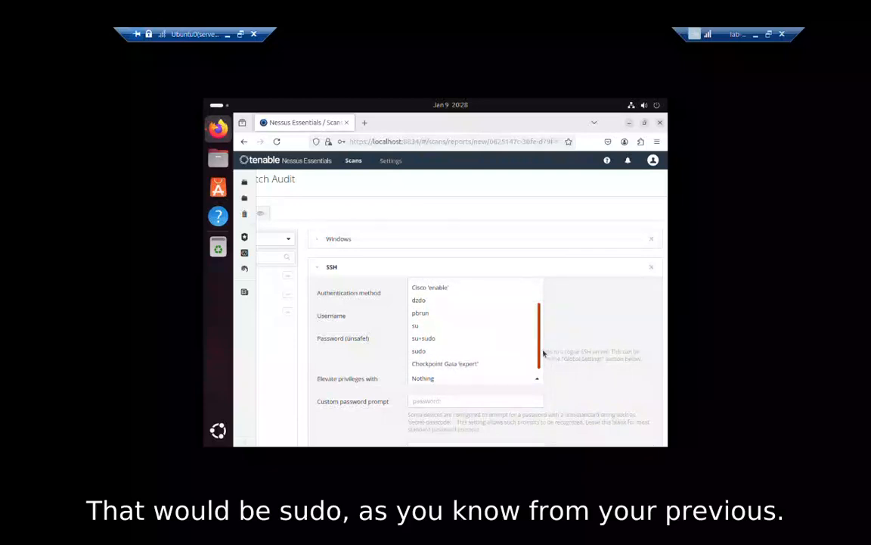
pyautogui.click(468, 352)
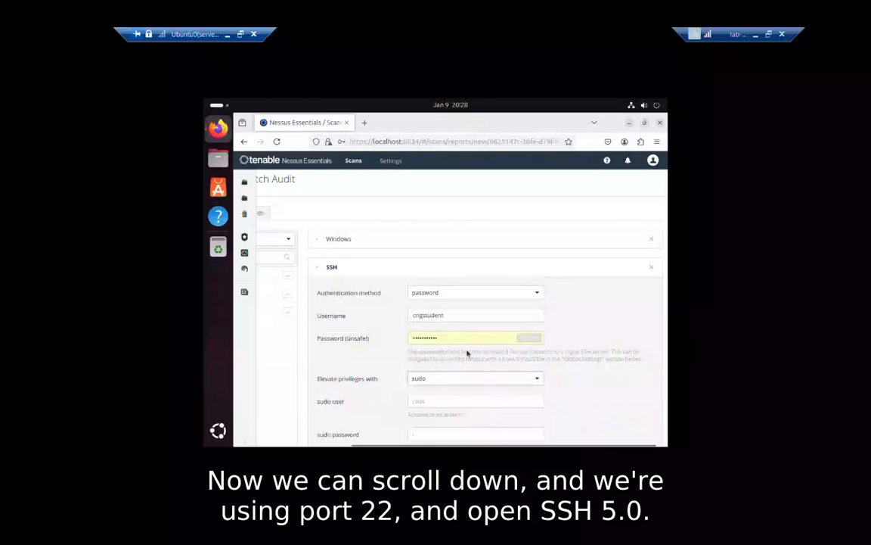
pyautogui.scroll(-4, 625, 303)
pyautogui.scroll(-2, 624, 302)
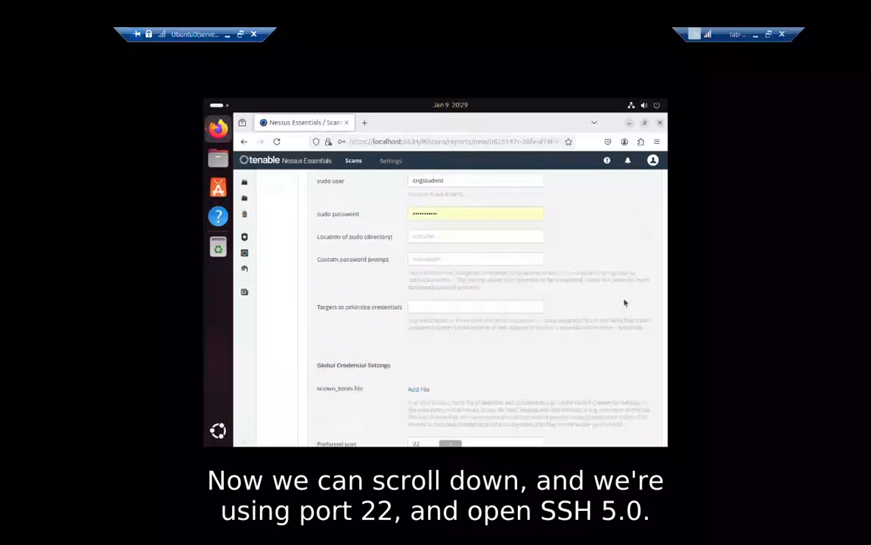
pyautogui.scroll(-1, 625, 303)
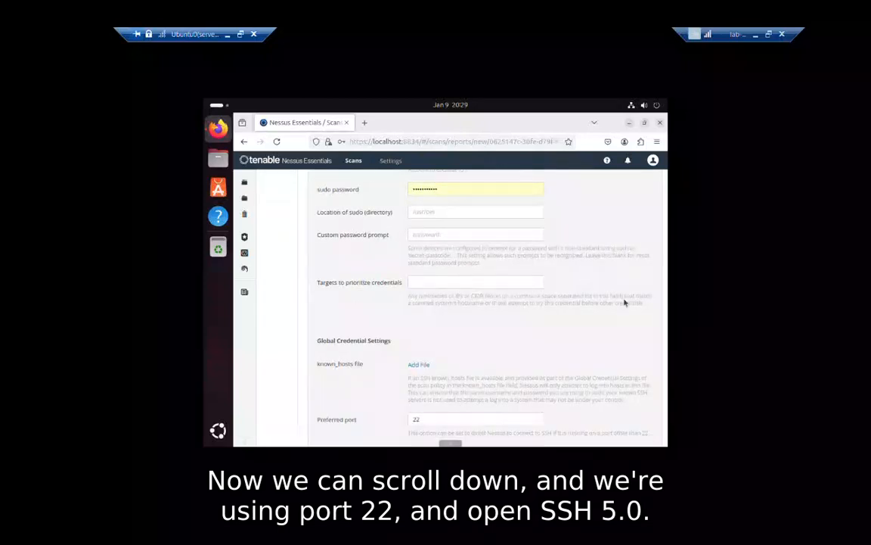
pyautogui.scroll(-4, 625, 302)
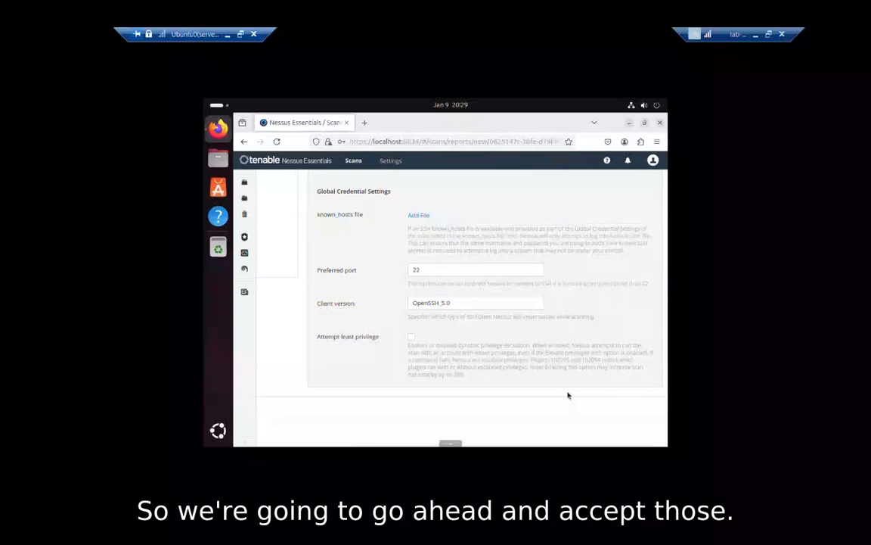
pyautogui.scroll(5, 568, 394)
pyautogui.scroll(5, 568, 395)
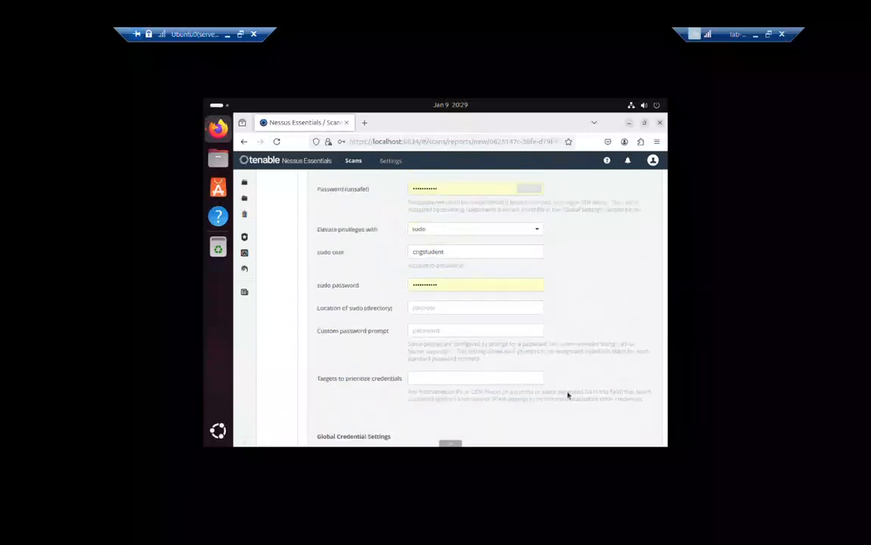
pyautogui.scroll(2, 568, 395)
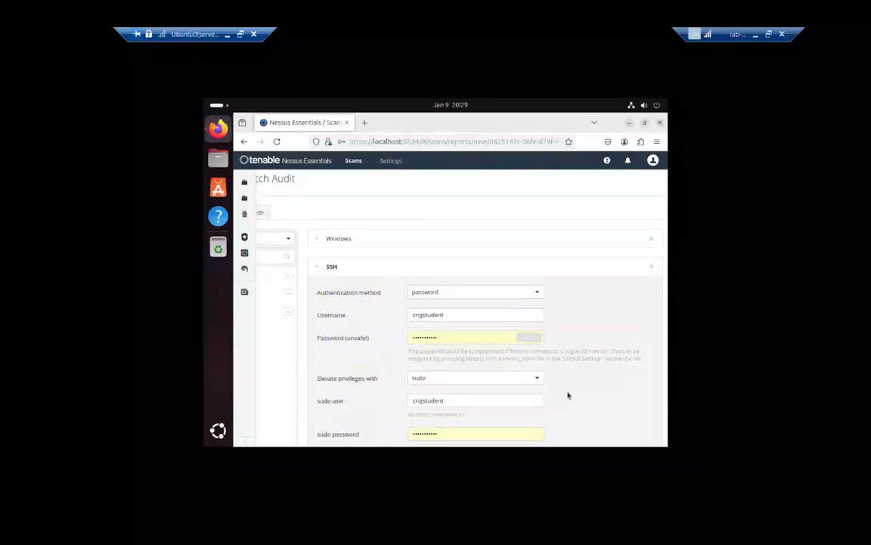
pyautogui.scroll(-3, 568, 395)
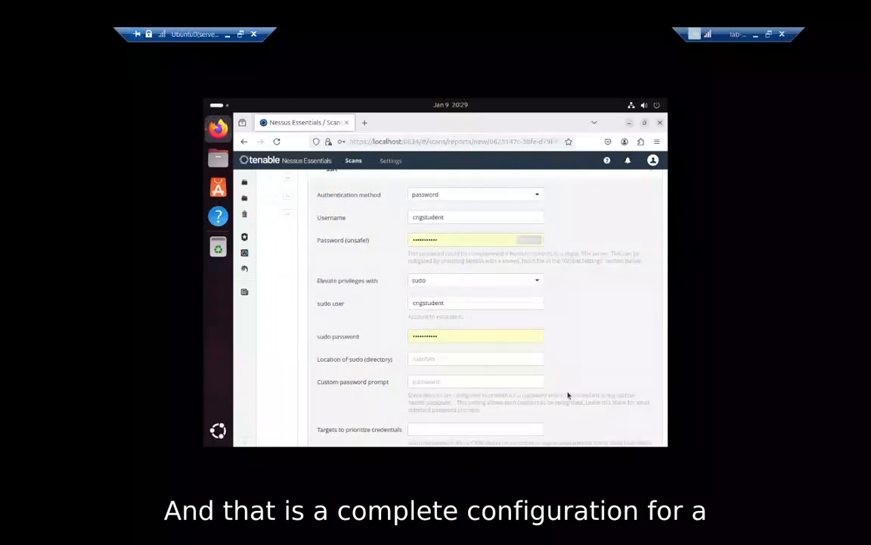
pyautogui.scroll(2, 568, 394)
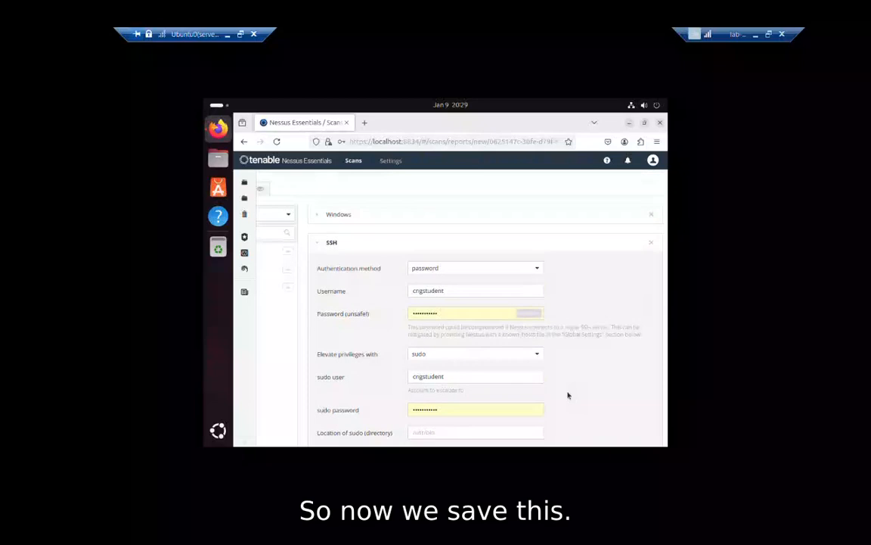
# Collapse the SSH settings, save the CPA_gbrown patch audit scan, and return to My Scans.
pyautogui.click(320, 244)
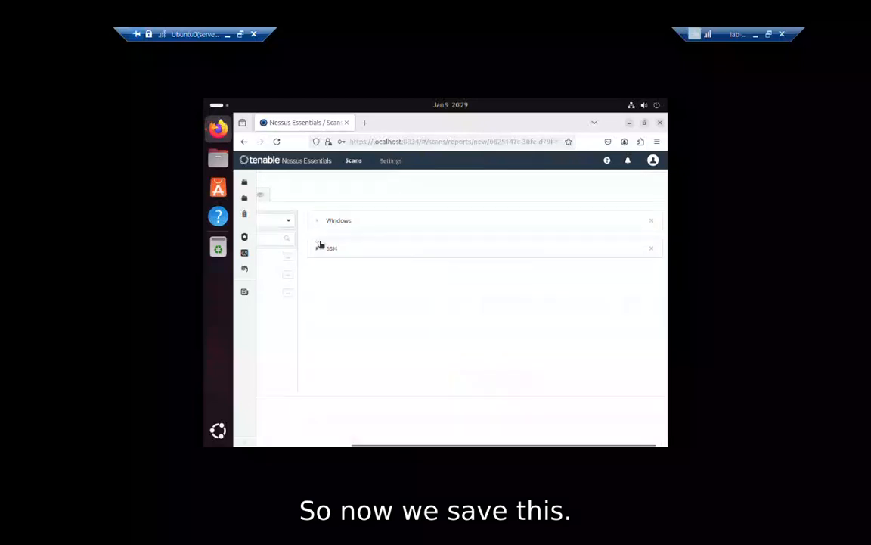
pyautogui.moveTo(447, 444); pyautogui.dragTo(330, 444)
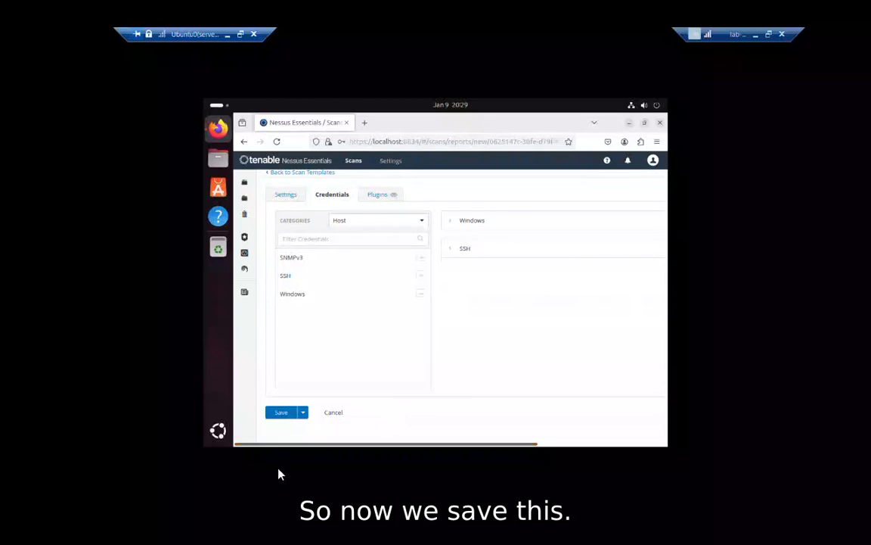
pyautogui.click(280, 413)
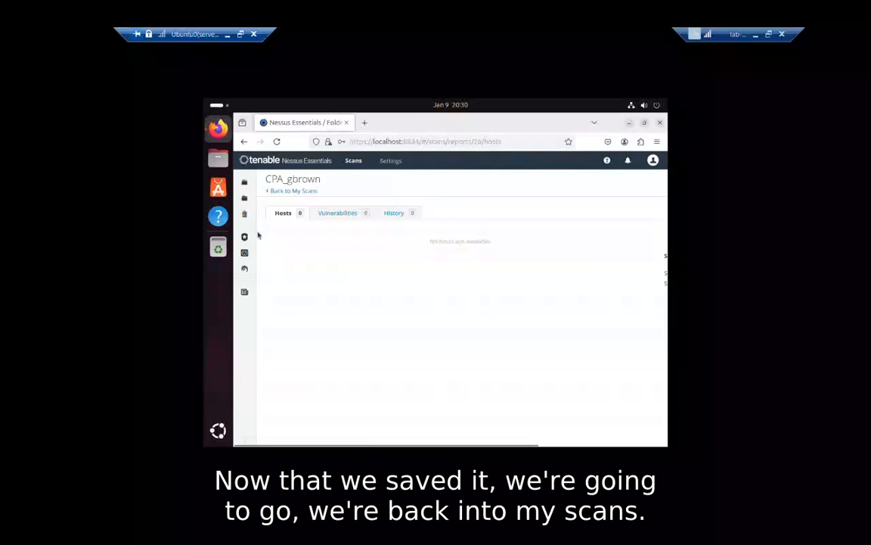
pyautogui.click(276, 191)
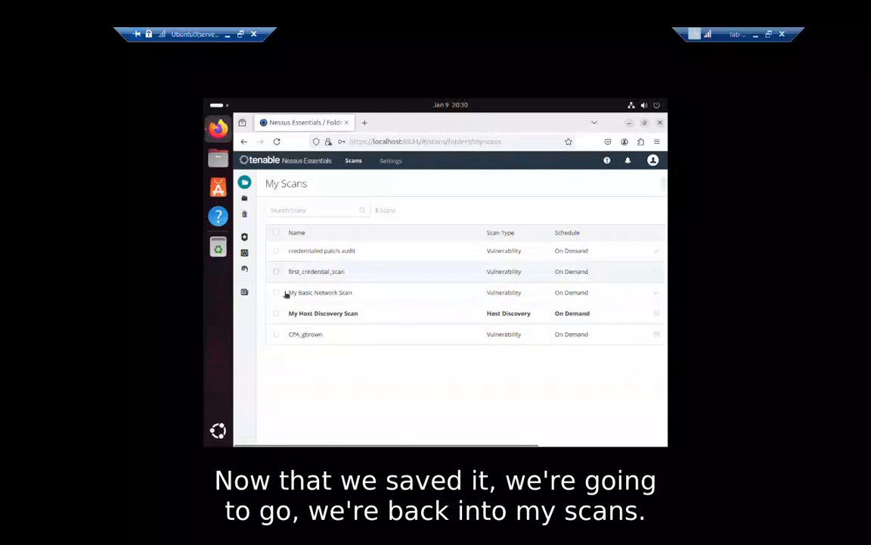
# Launch the CPA_gbrown scan and let it complete, last scanned Today at 8:41 PM.
pyautogui.click(308, 340)
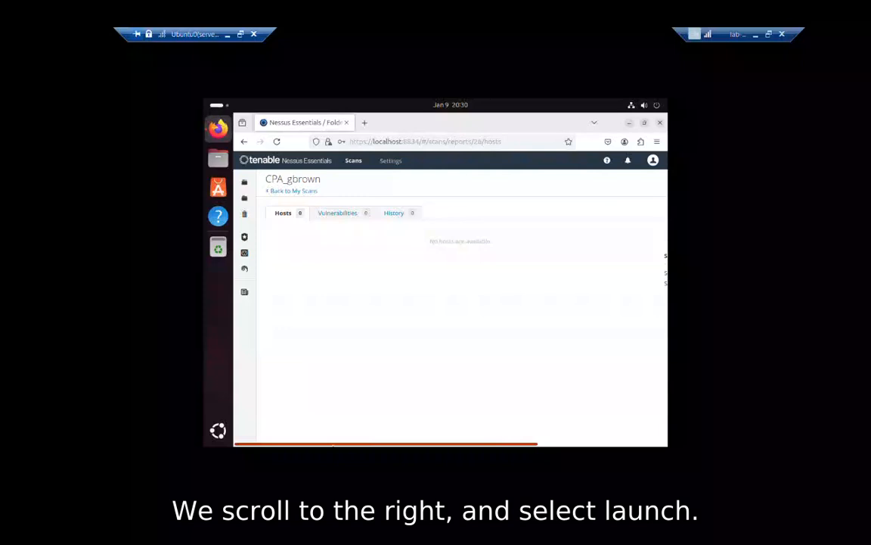
pyautogui.moveTo(337, 444); pyautogui.dragTo(467, 444)
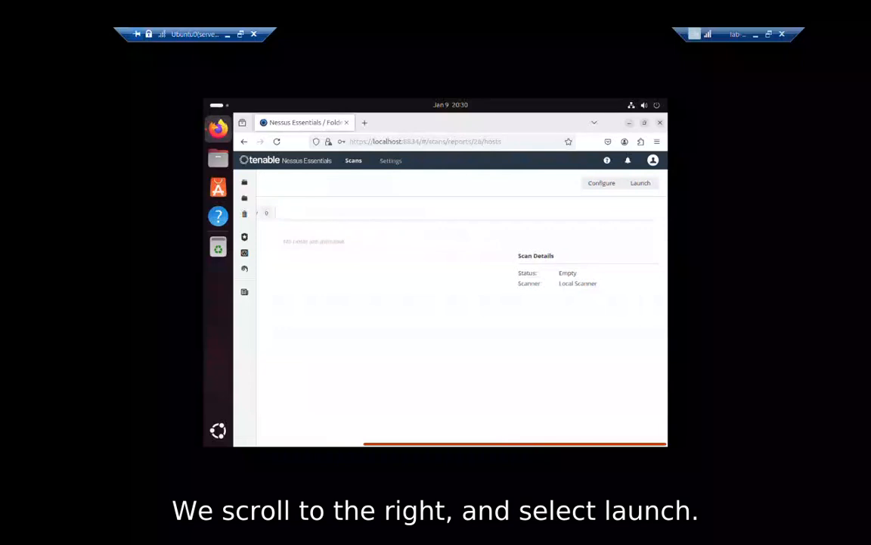
pyautogui.click(637, 187)
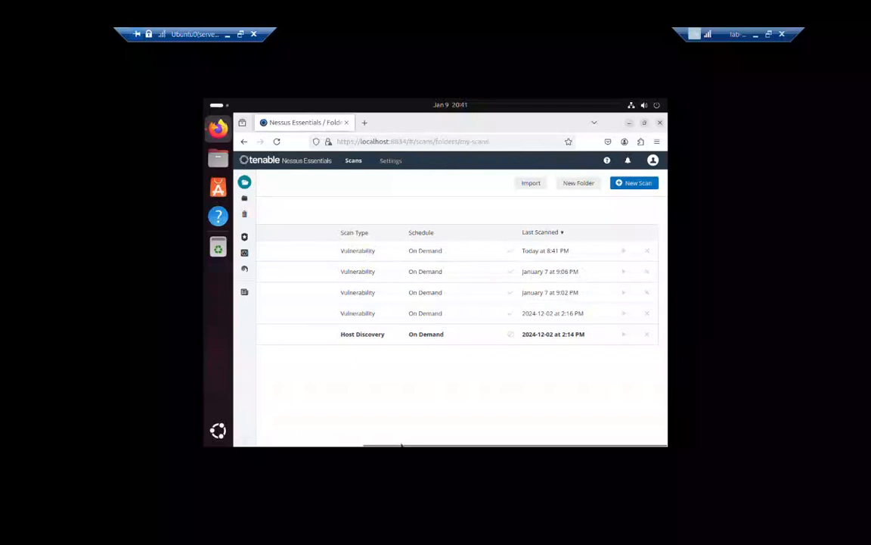
# Open the CPA_gbrown Hosts results: 192.168.100.7 with 60 critical and 145 high, plus 192.168.100.6.
pyautogui.moveTo(403, 444); pyautogui.dragTo(274, 444)
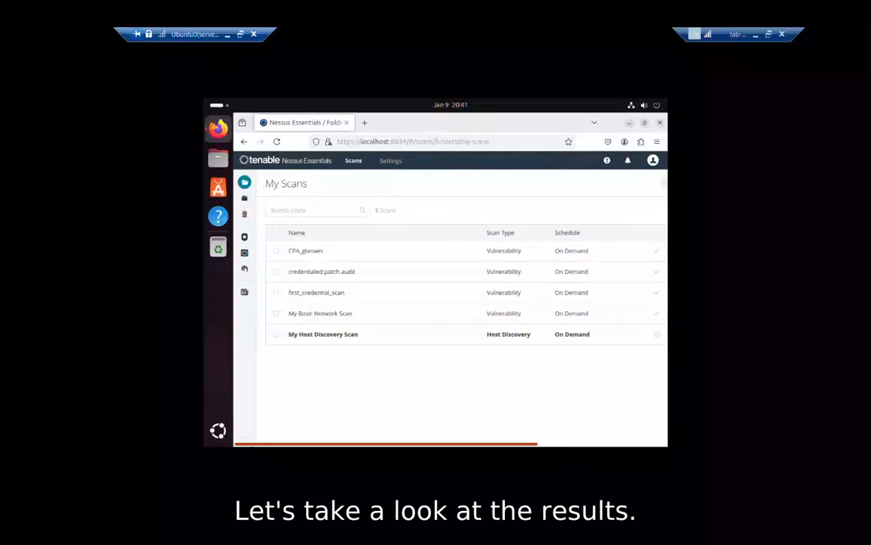
pyautogui.click(306, 252)
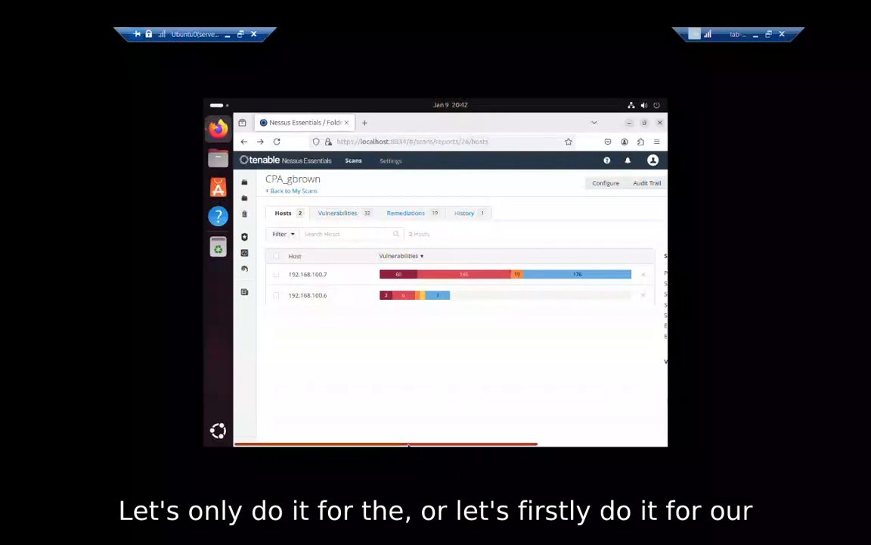
# Open the Vulnerabilities list for 192.168.100.7 from the Critical segment of its bar.
pyautogui.moveTo(411, 444); pyautogui.dragTo(391, 416)
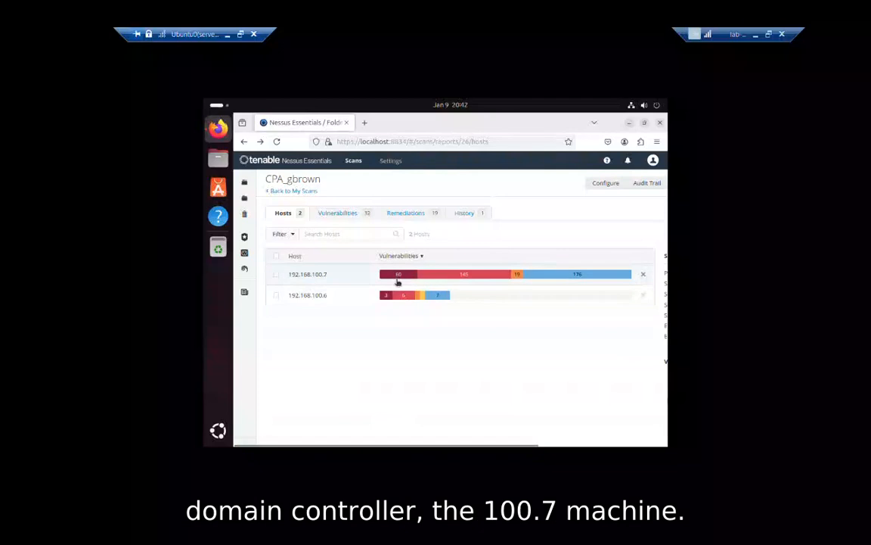
pyautogui.moveTo(400, 275)
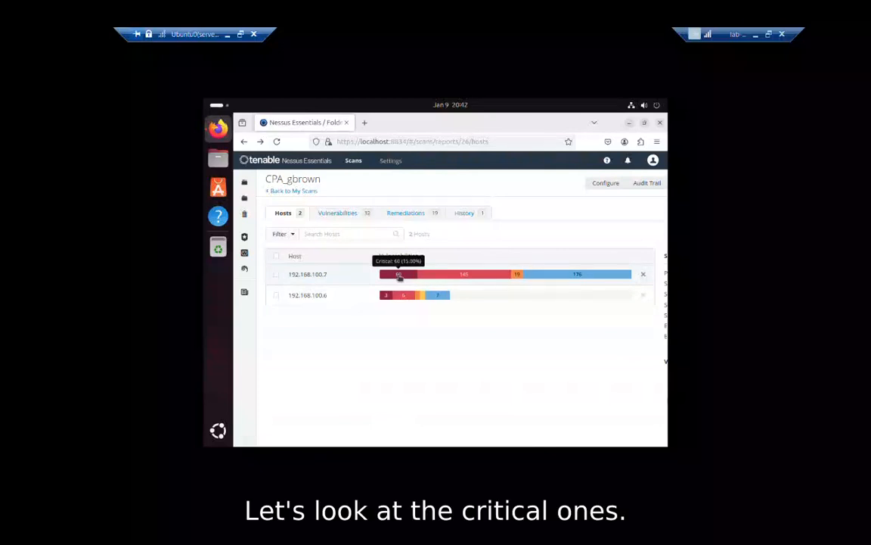
pyautogui.click(400, 275)
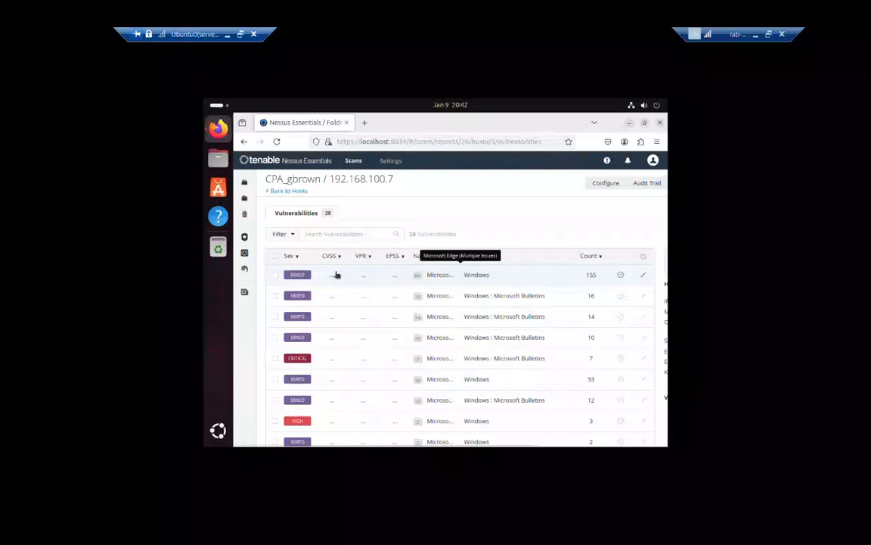
# Sort vulnerabilities most-severe first, expand the CRITICAL group, and open plugin #212223 for KB5048654.
pyautogui.click(293, 257)
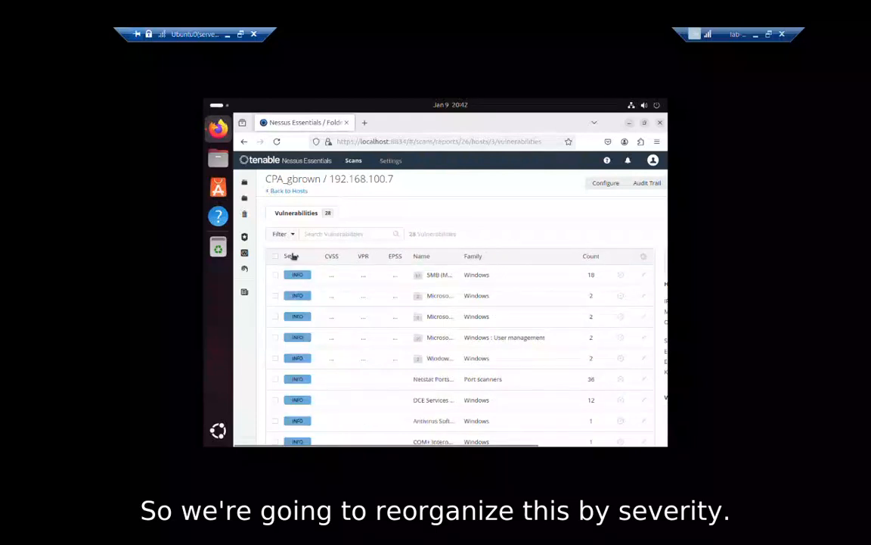
pyautogui.click(293, 256)
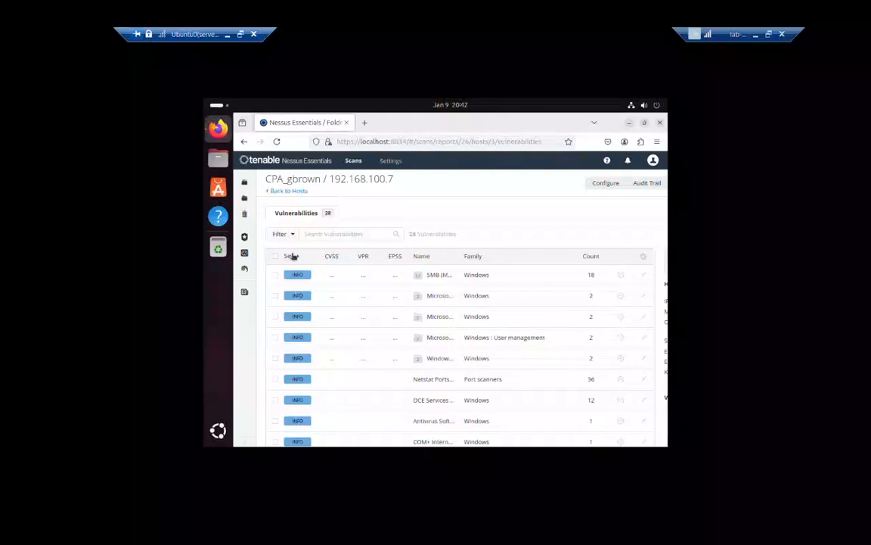
pyautogui.click(294, 257)
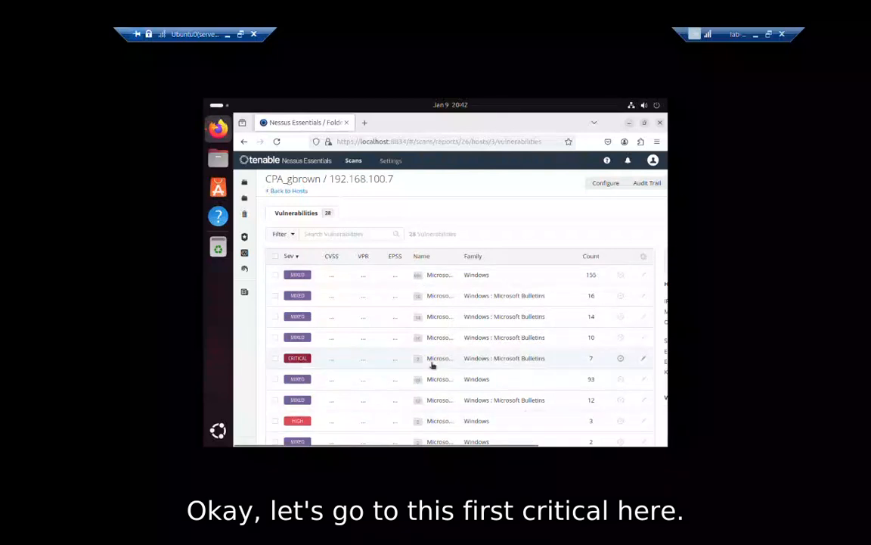
pyautogui.click(311, 366)
pyautogui.click(311, 360)
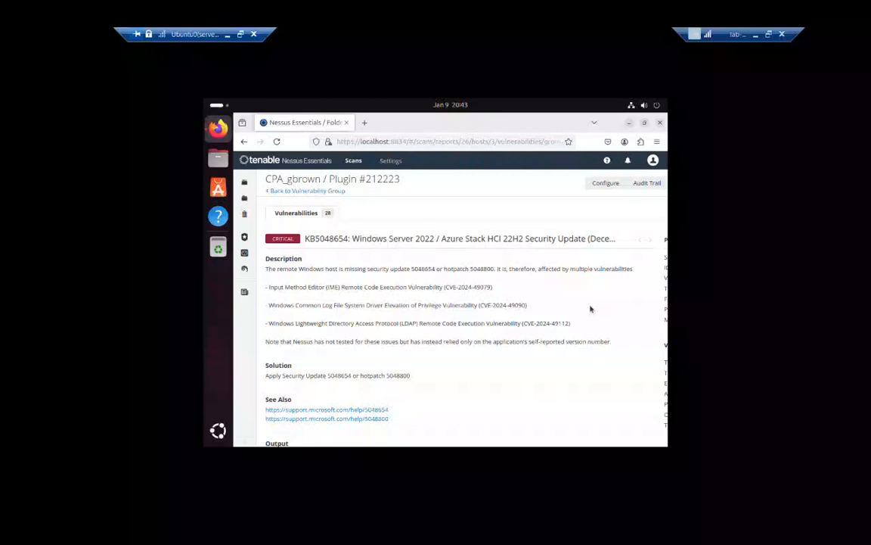
# Highlight the update 5048654 and hotpatch 5048800 numbers in Solution, then go back to the critical bulletins.
pyautogui.scroll(-4, 590, 308)
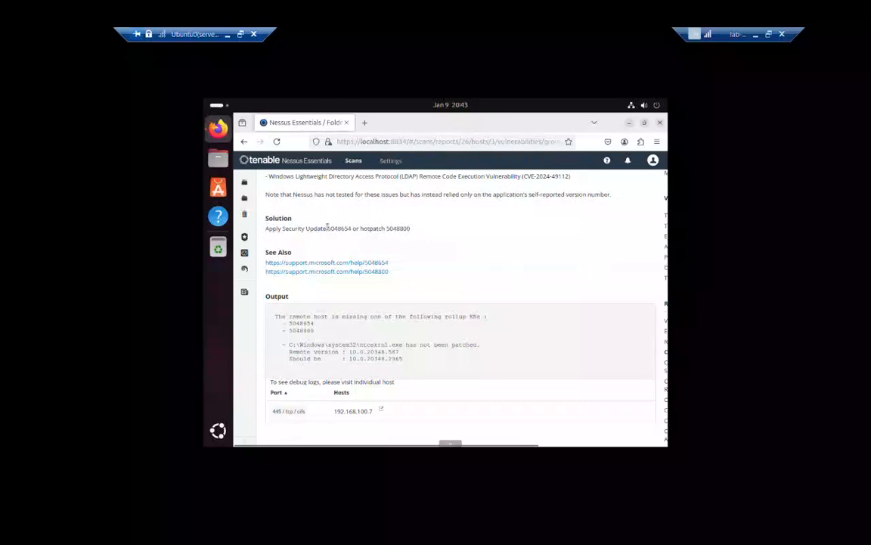
pyautogui.moveTo(327, 227); pyautogui.dragTo(411, 231)
pyautogui.click(412, 230)
pyautogui.hotkey('alt', 'Left')
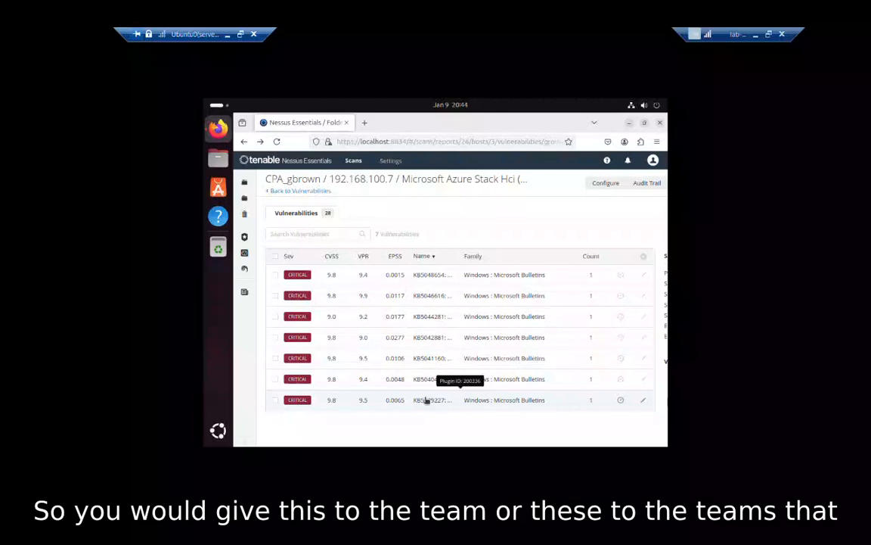
# Open Microsoft Edge (Chromium) plugin #189605, go back, reopen it and highlight its title.
pyautogui.click(431, 346)
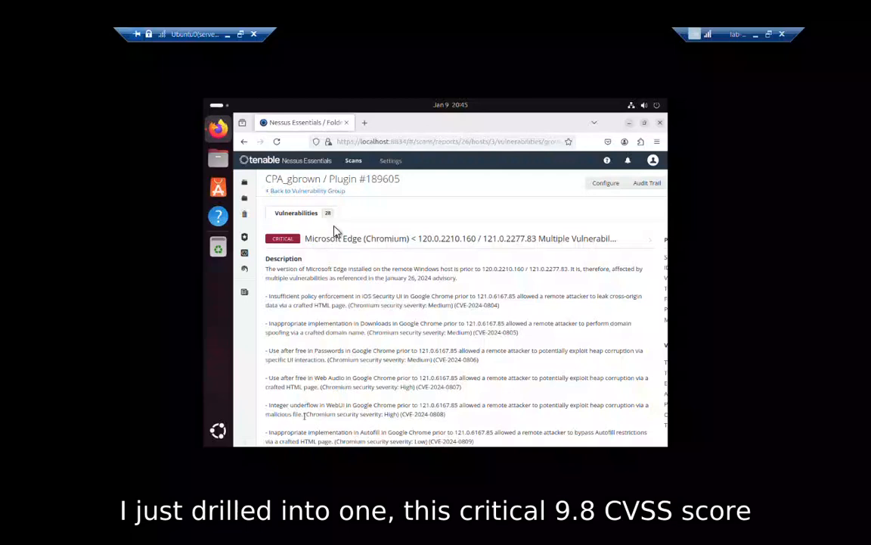
pyautogui.click(280, 190)
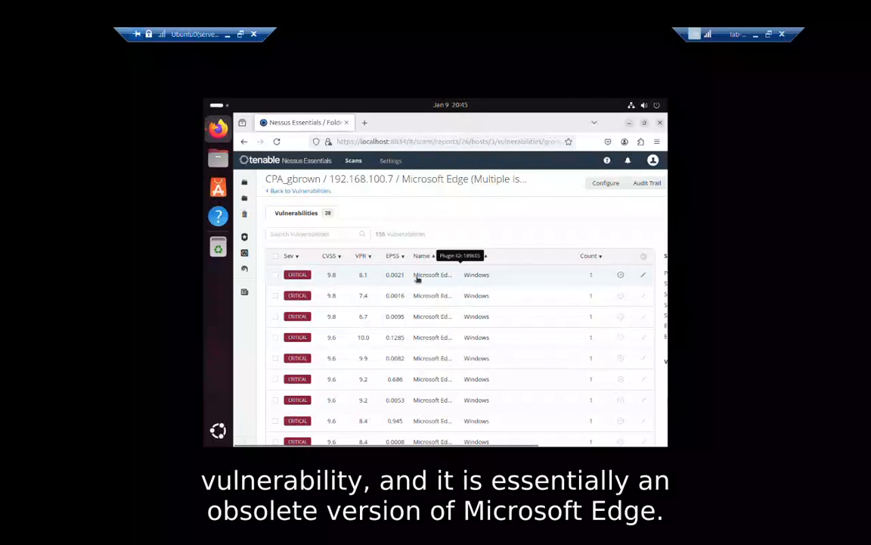
pyautogui.click(417, 279)
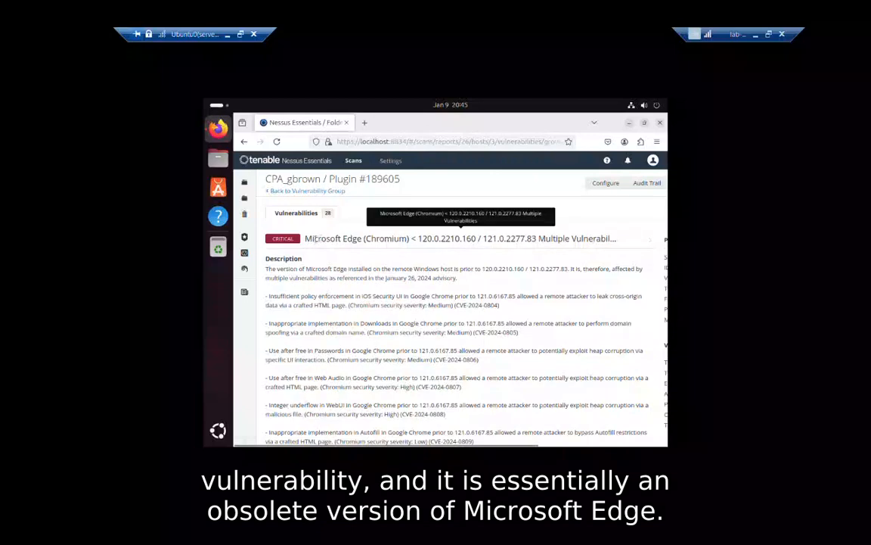
pyautogui.moveTo(309, 239); pyautogui.dragTo(427, 239)
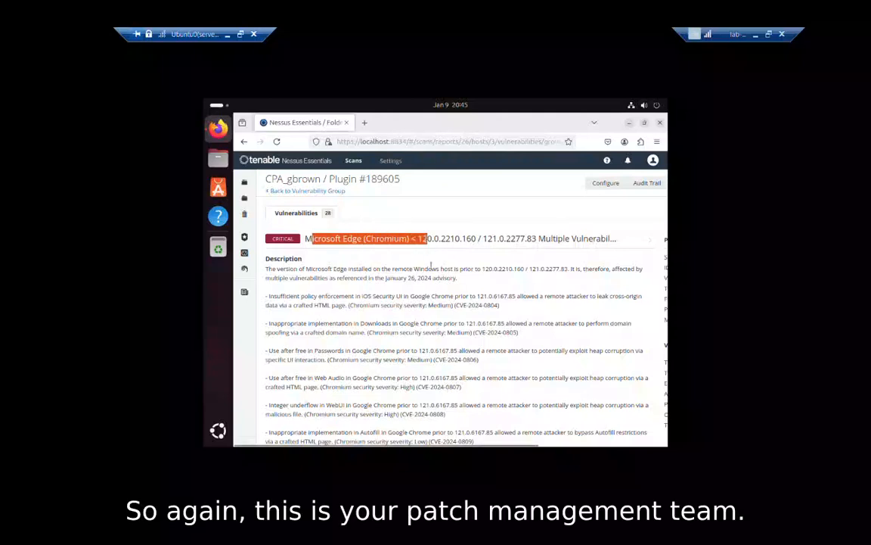
pyautogui.click(432, 265)
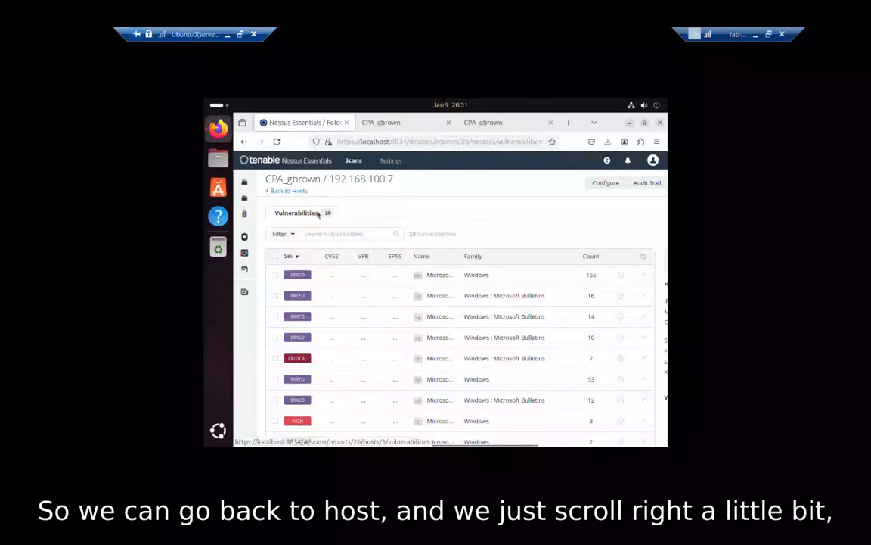
# From the Hosts view, generate an HTML Complete List of Vulnerabilities by Host report.
pyautogui.click(299, 193)
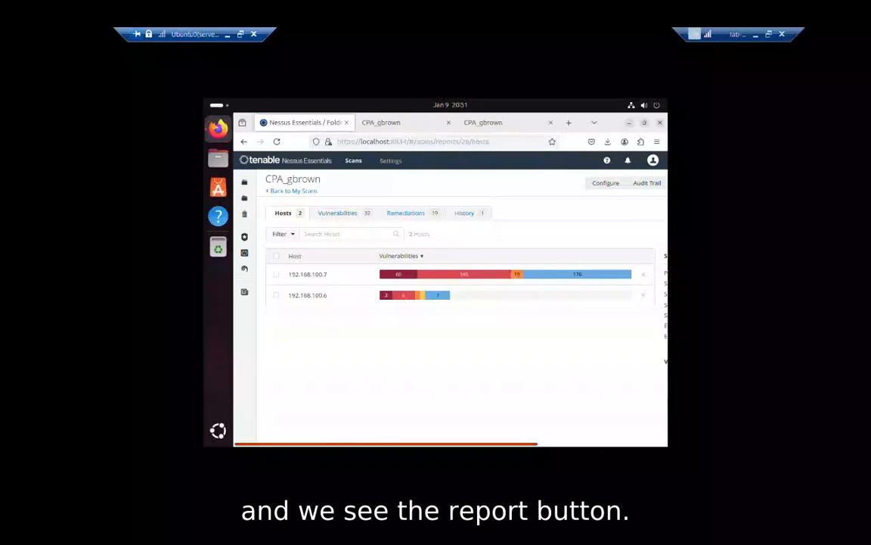
pyautogui.moveTo(363, 445); pyautogui.dragTo(494, 445)
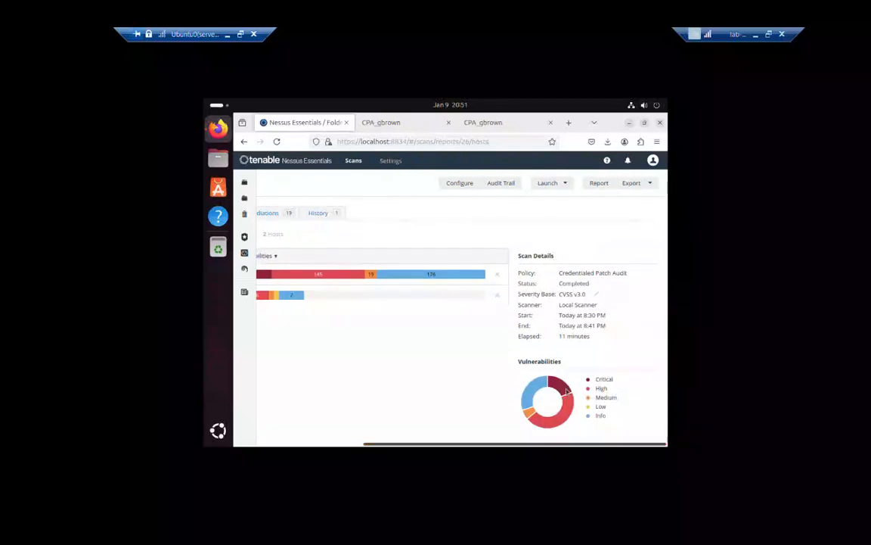
pyautogui.click(597, 183)
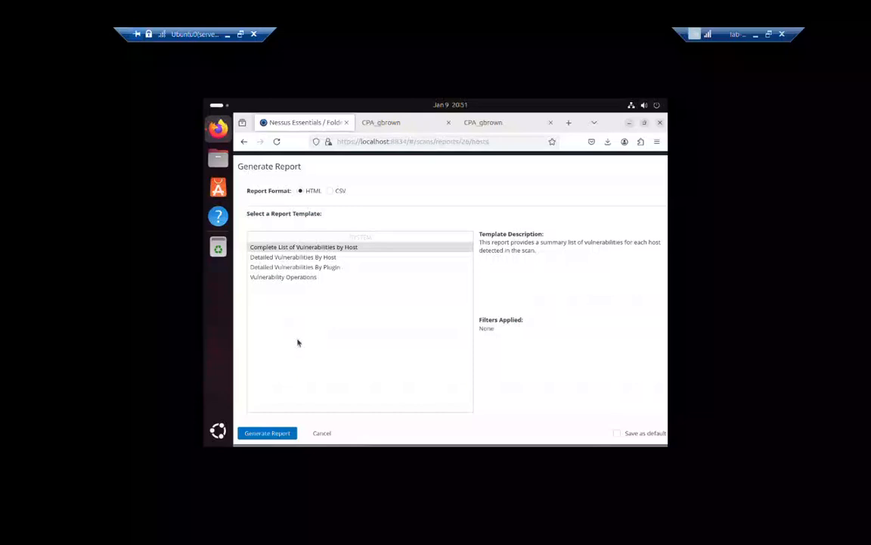
pyautogui.click(267, 431)
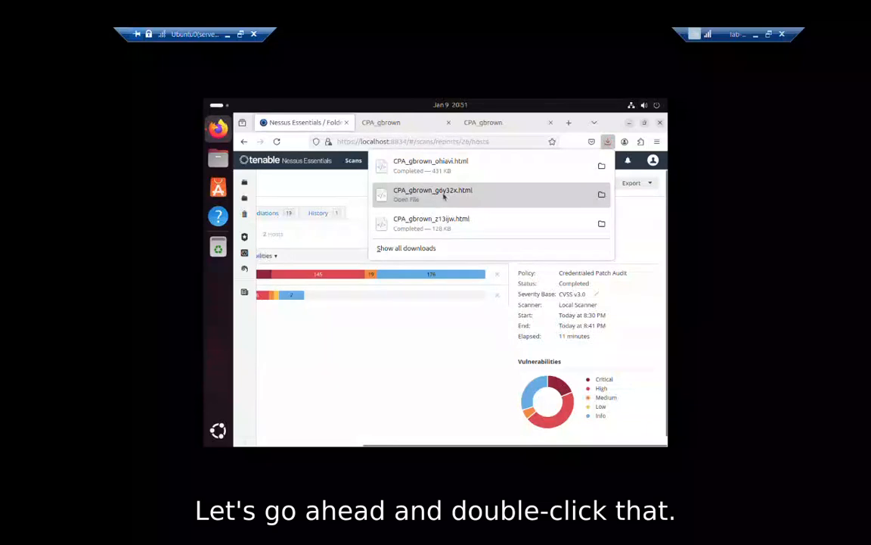
# Open CPA_gbrown_ohiavi.html, scroll through both hosts' severity counts, and start a new tab.
pyautogui.doubleClick(457, 173)
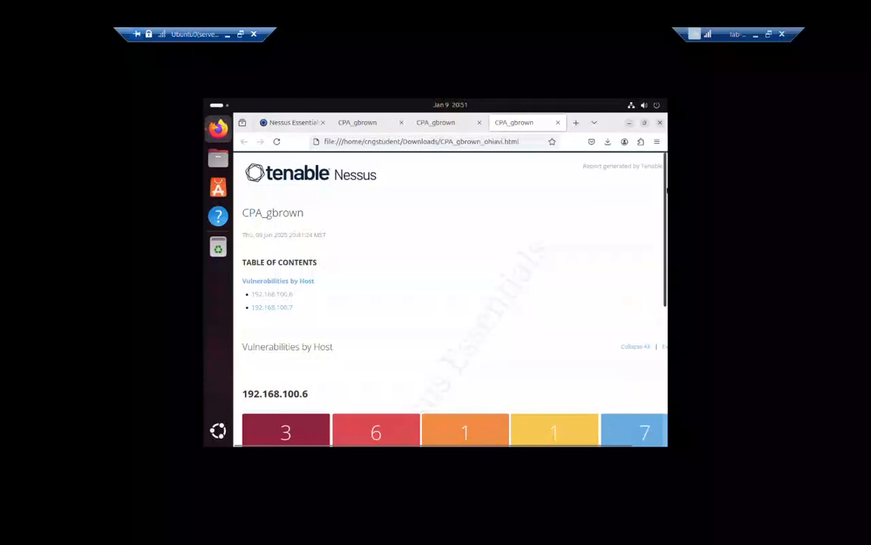
pyautogui.scroll(-2, 450, 295)
pyautogui.scroll(-2, 450, 295)
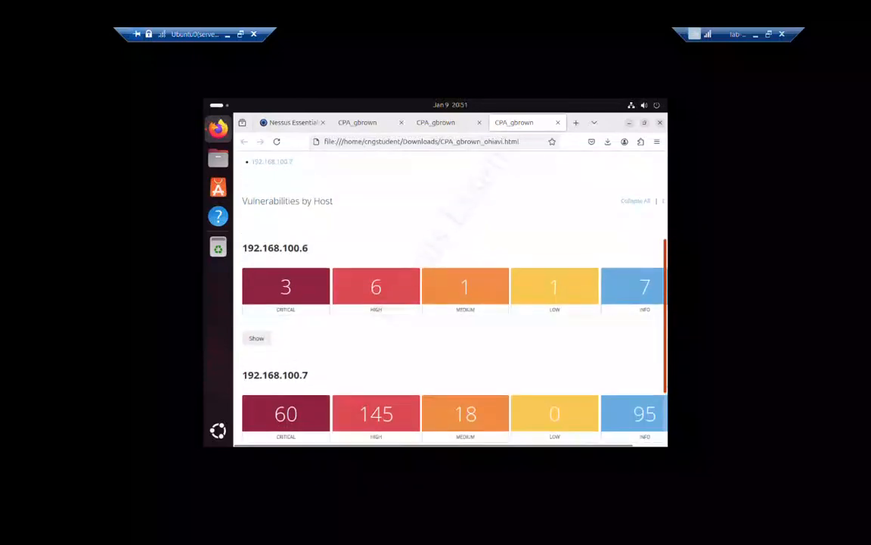
pyautogui.moveTo(665, 261); pyautogui.dragTo(667, 168)
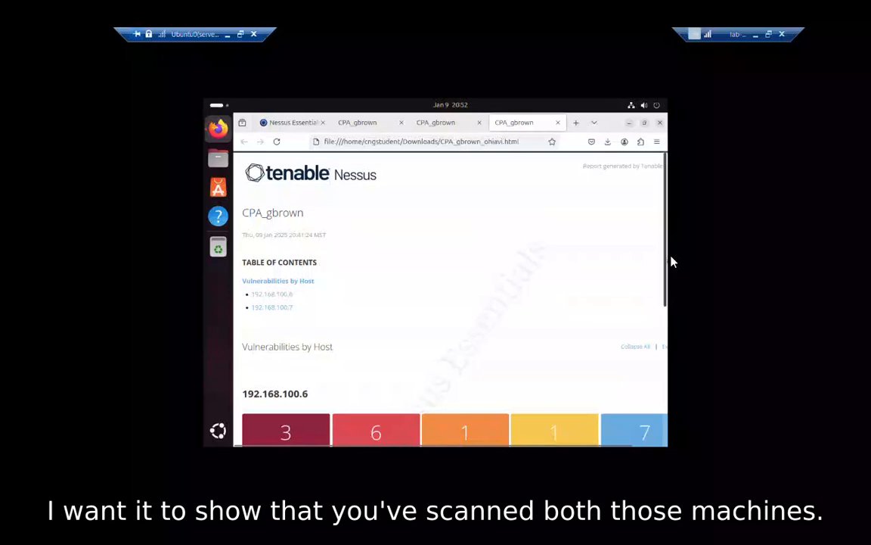
pyautogui.scroll(-4, 450, 299)
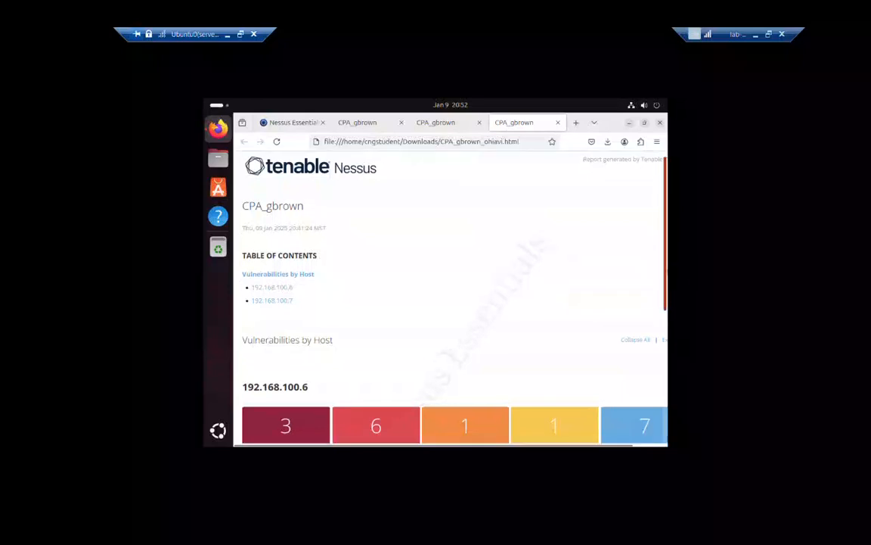
pyautogui.scroll(-4, 450, 299)
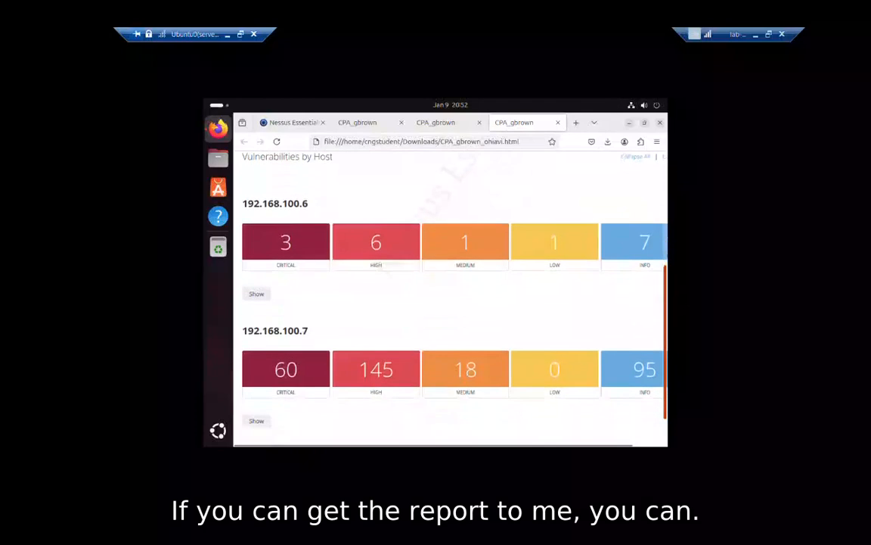
pyautogui.scroll(7, 450, 299)
pyautogui.scroll(1, 450, 299)
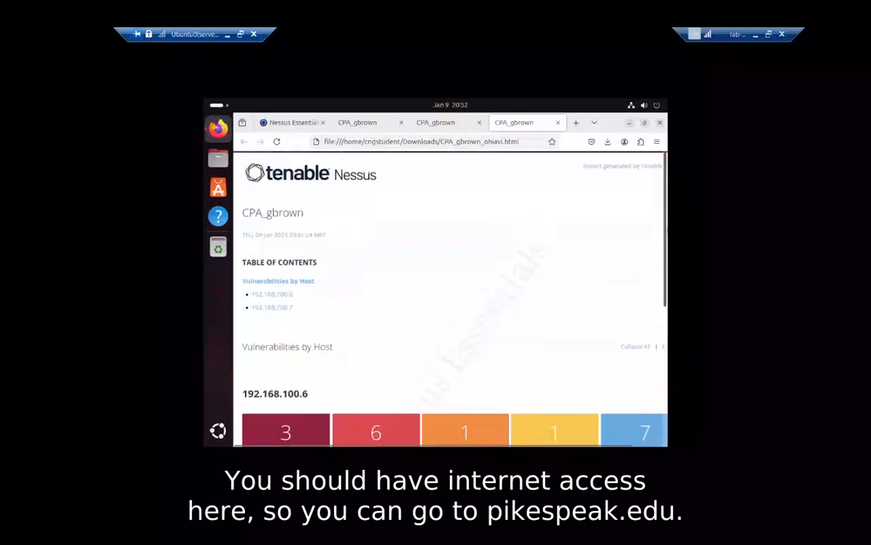
pyautogui.click(575, 123)
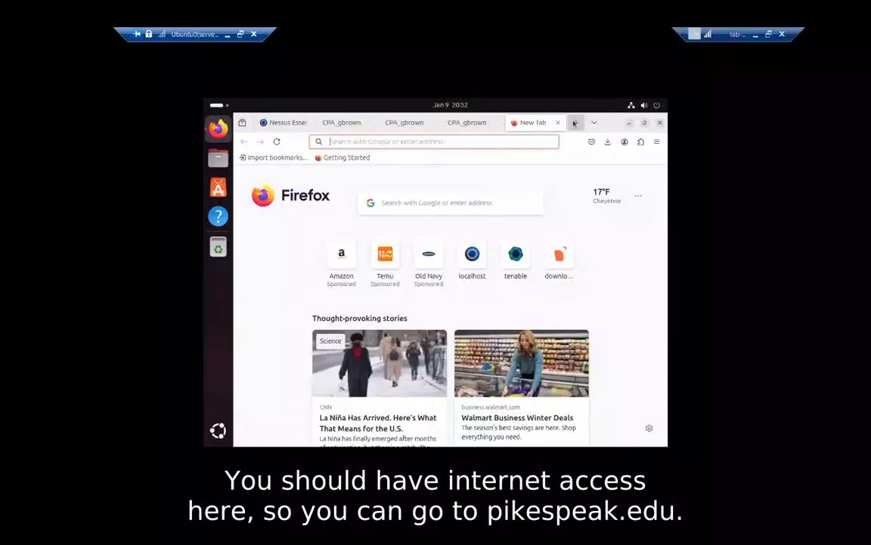
# Go to pikespeak.edu to load the Pikes Peak State College site.
pyautogui.write('pike')
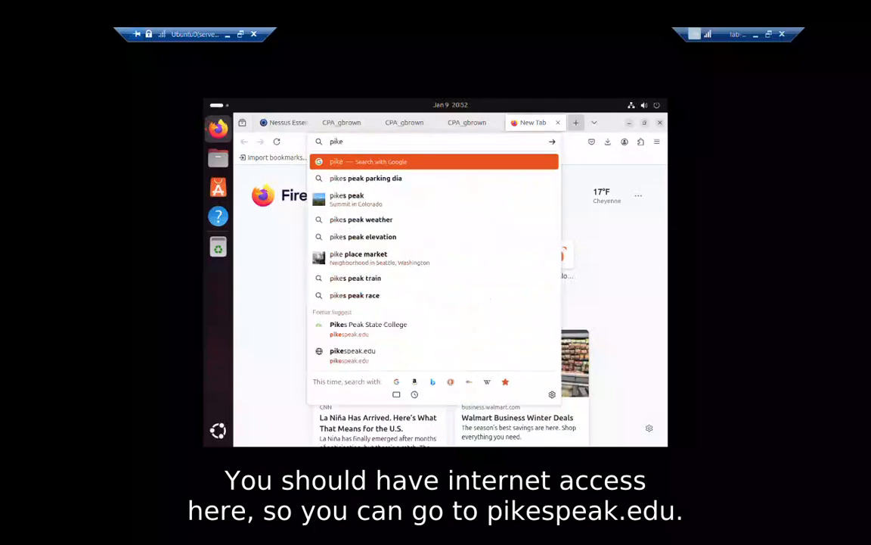
pyautogui.write('speak.edu')
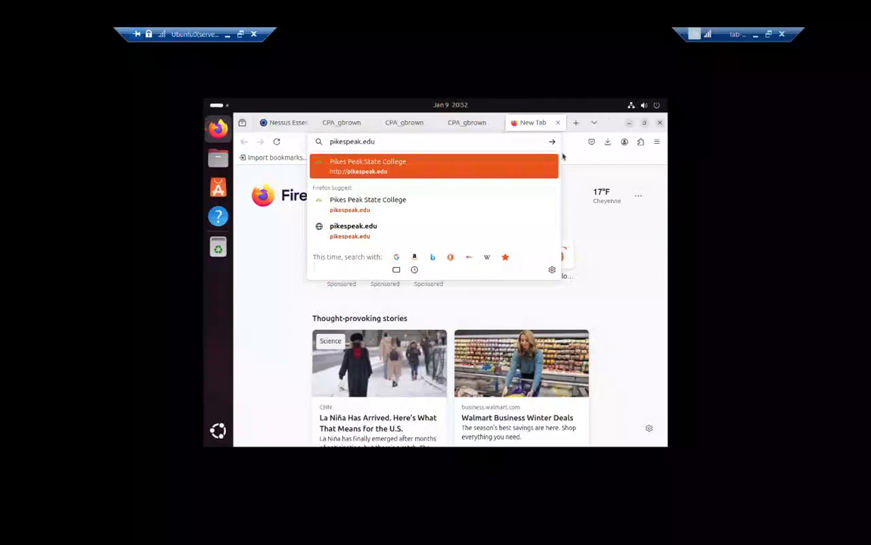
pyautogui.press('Return')
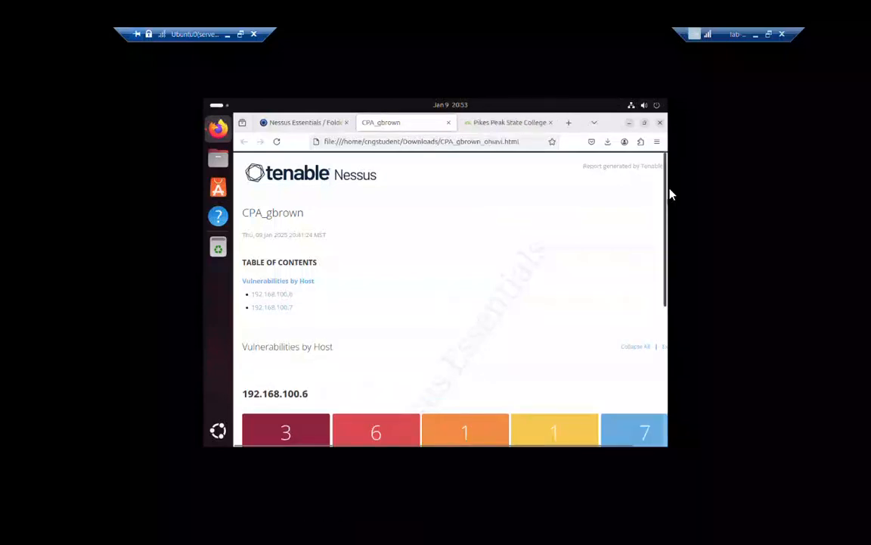
pyautogui.scroll(-5, 667, 203)
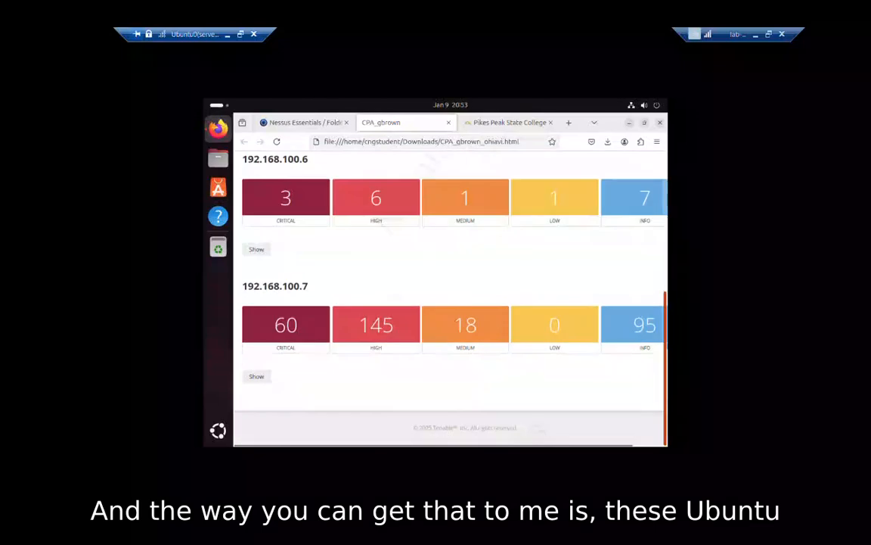
pyautogui.moveTo(666, 340); pyautogui.dragTo(658, 187)
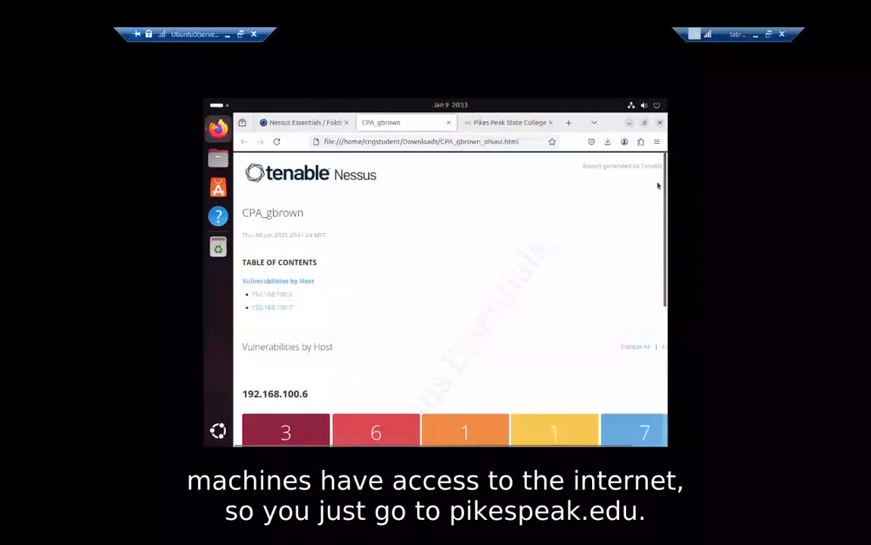
pyautogui.click(499, 123)
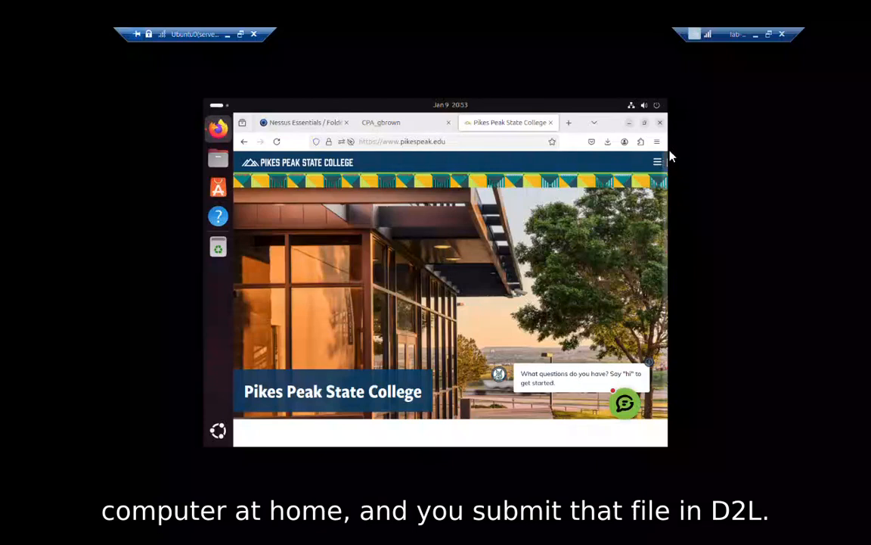
pyautogui.scroll(-5, 666, 165)
pyautogui.scroll(5, 666, 165)
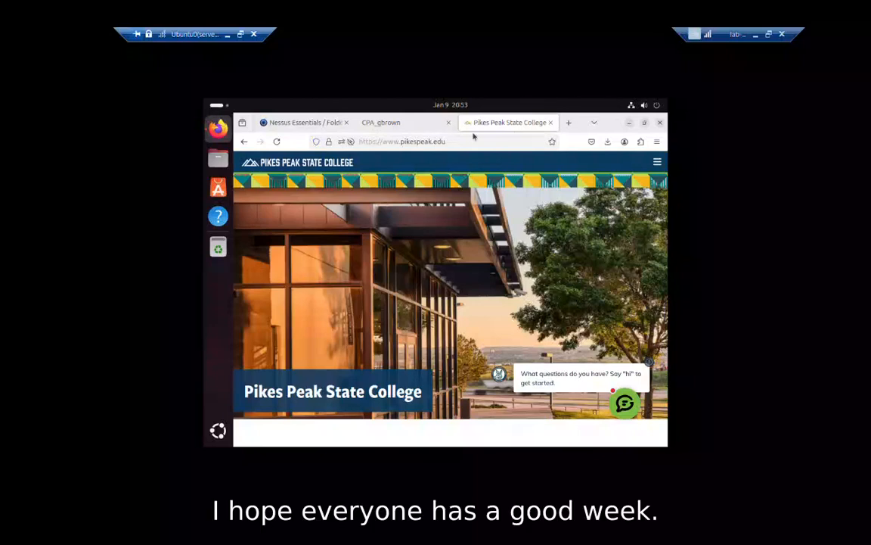
pyautogui.click(427, 128)
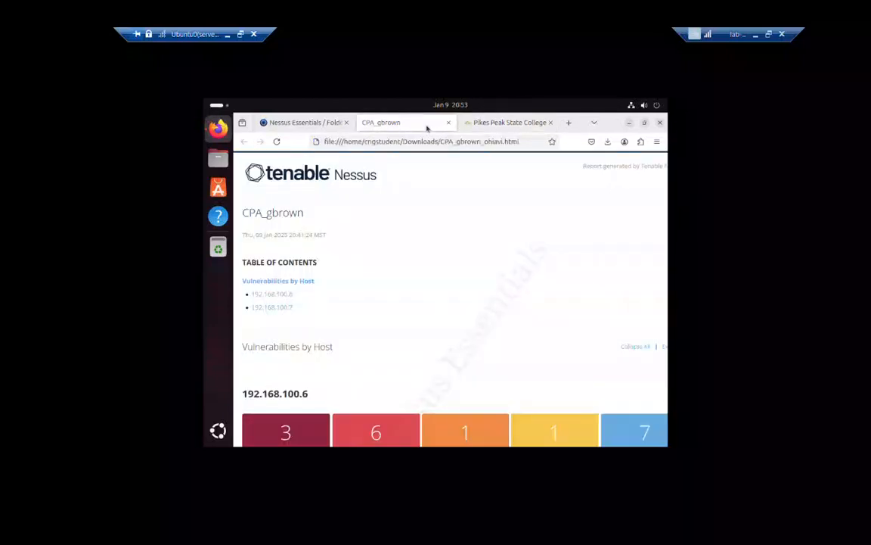